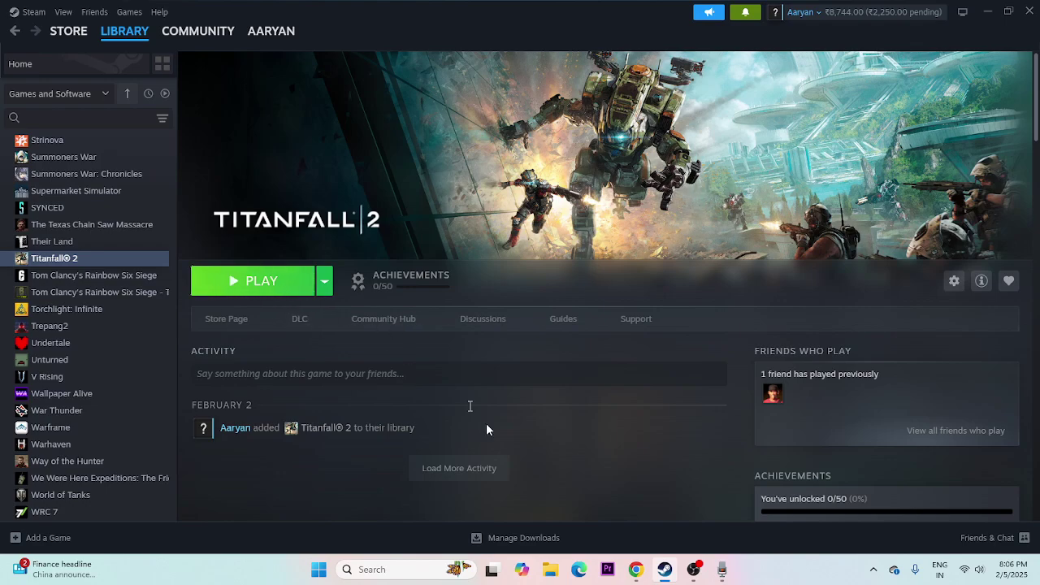
Step: View the Windows power options, including Restart, and dismiss them without choosing one
{"action": "left_click", "coordinate": [322, 572]}
{"action": "left_click", "coordinate": [320, 571]}
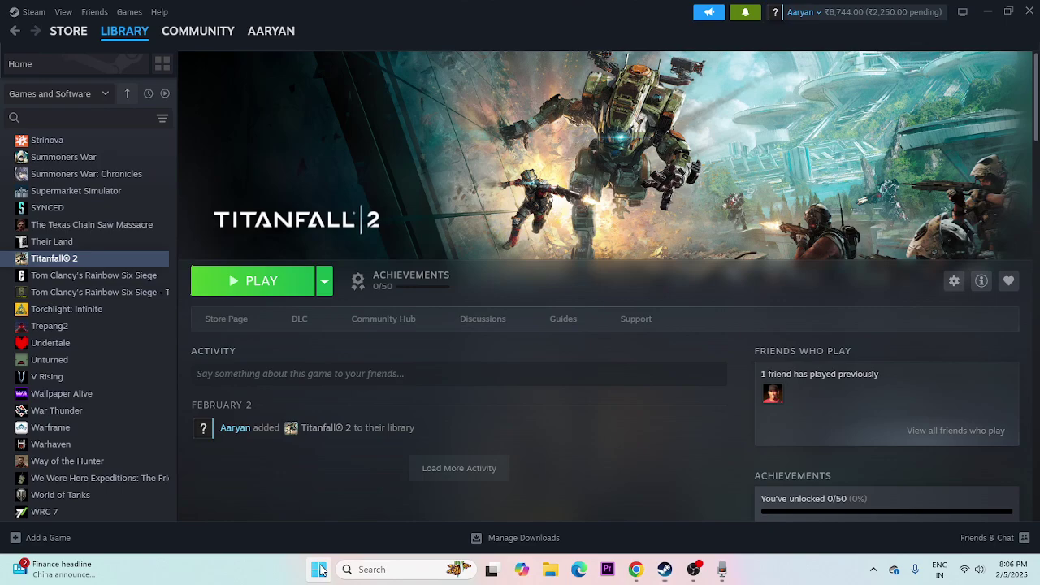
{"action": "left_click", "coordinate": [680, 526]}
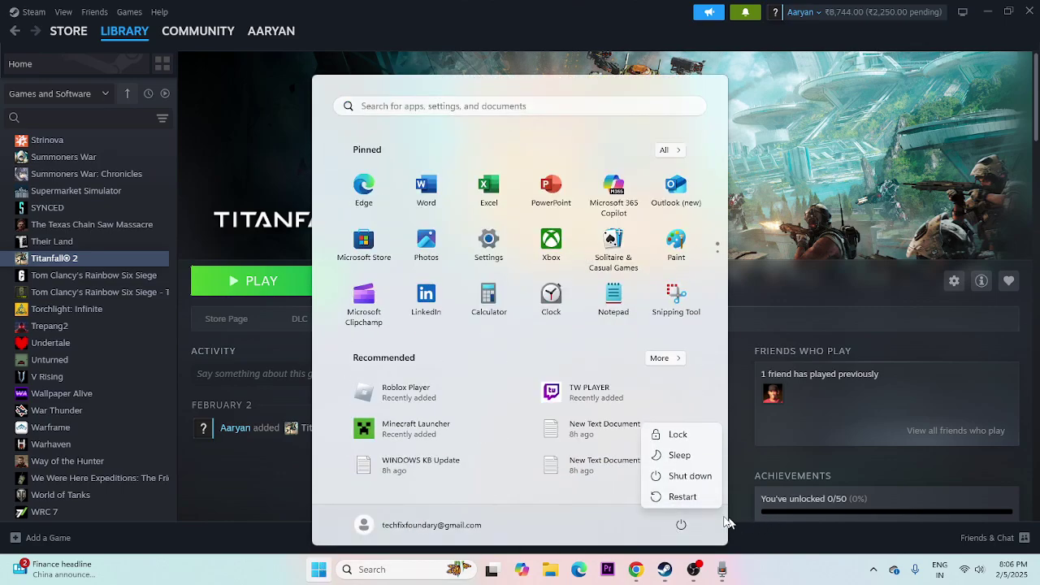
{"action": "left_click", "coordinate": [768, 569]}
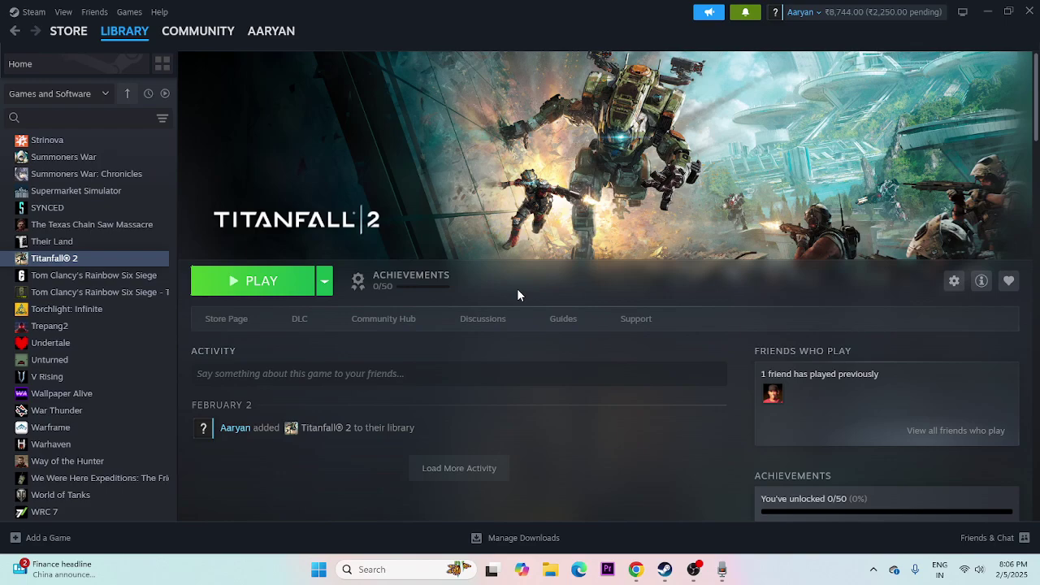
Step: Check the installation drive in Titanfall 2's Installed Files properties, and close the properties and Steam
{"action": "right_click", "coordinate": [70, 265]}
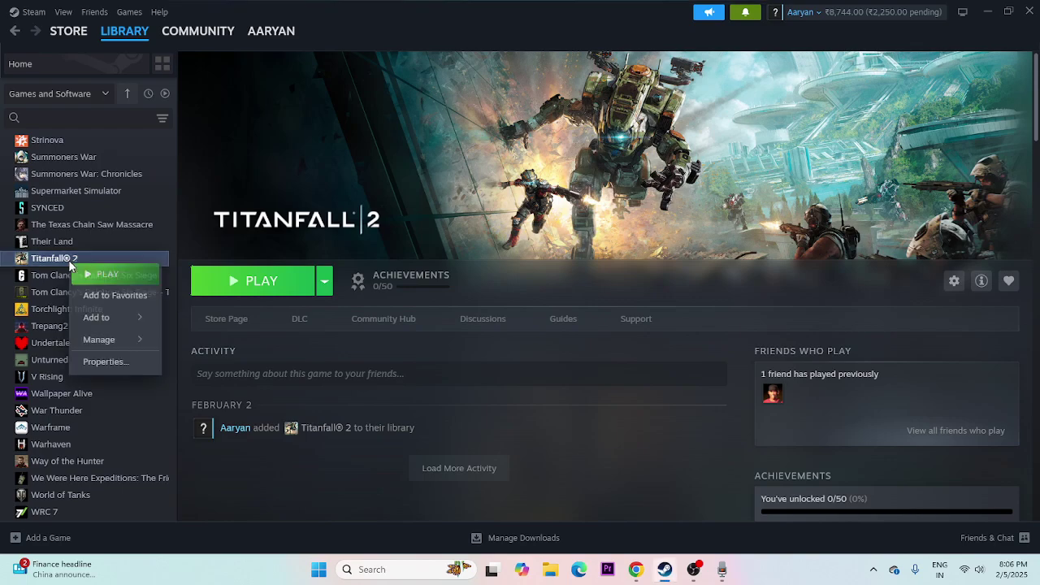
{"action": "left_click", "coordinate": [105, 362]}
{"action": "left_click", "coordinate": [275, 213]}
{"action": "left_click", "coordinate": [286, 196]}
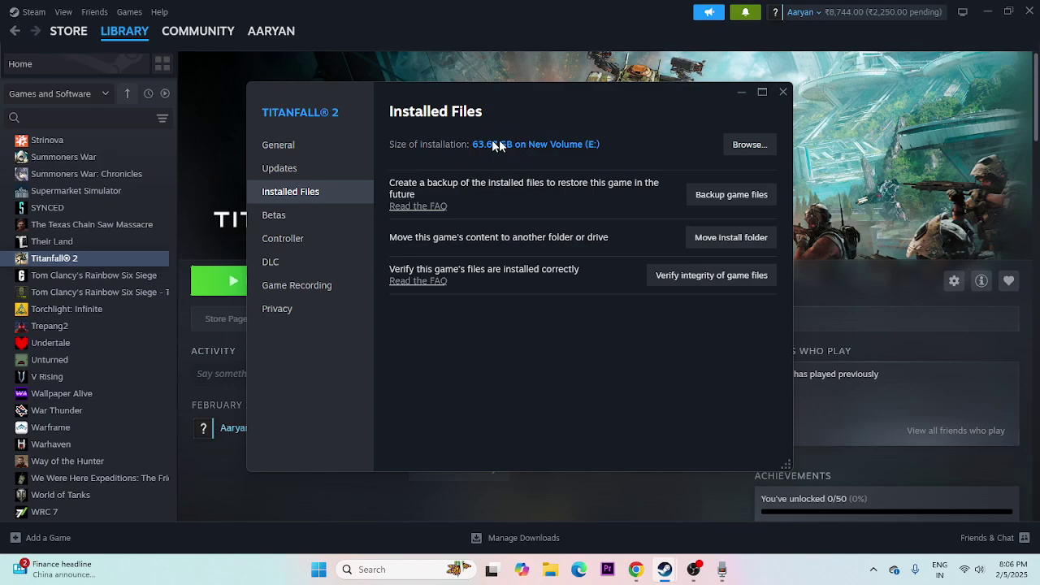
{"action": "left_click", "coordinate": [783, 92]}
{"action": "left_click", "coordinate": [1028, 11]}
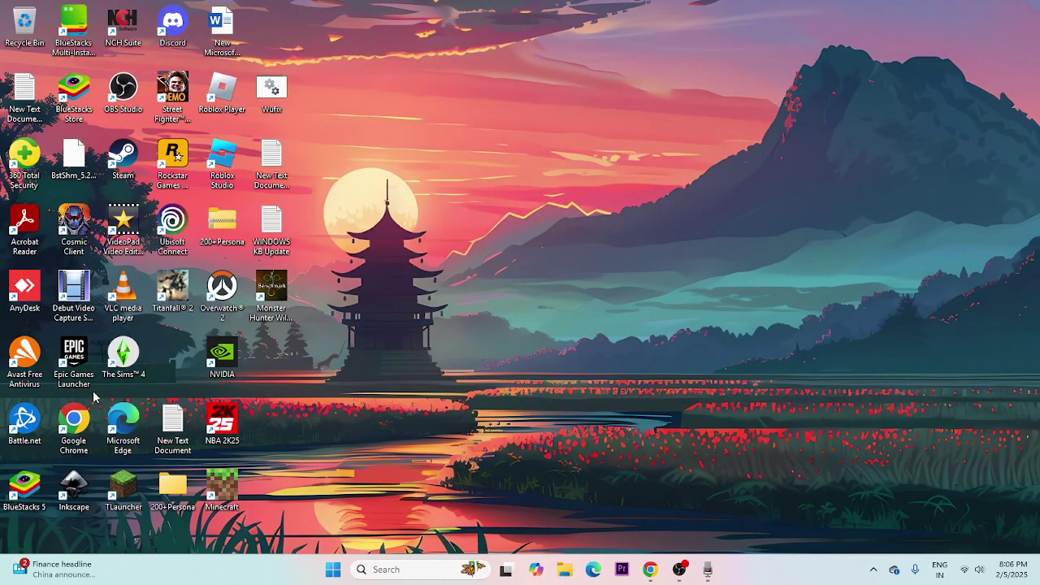
Step: Switch to File Explorer and open the folder E:\SteamLibrary\steamapps\common\Titanfall2
{"action": "key", "text": "super+e"}
{"action": "left_click", "coordinate": [171, 395]}
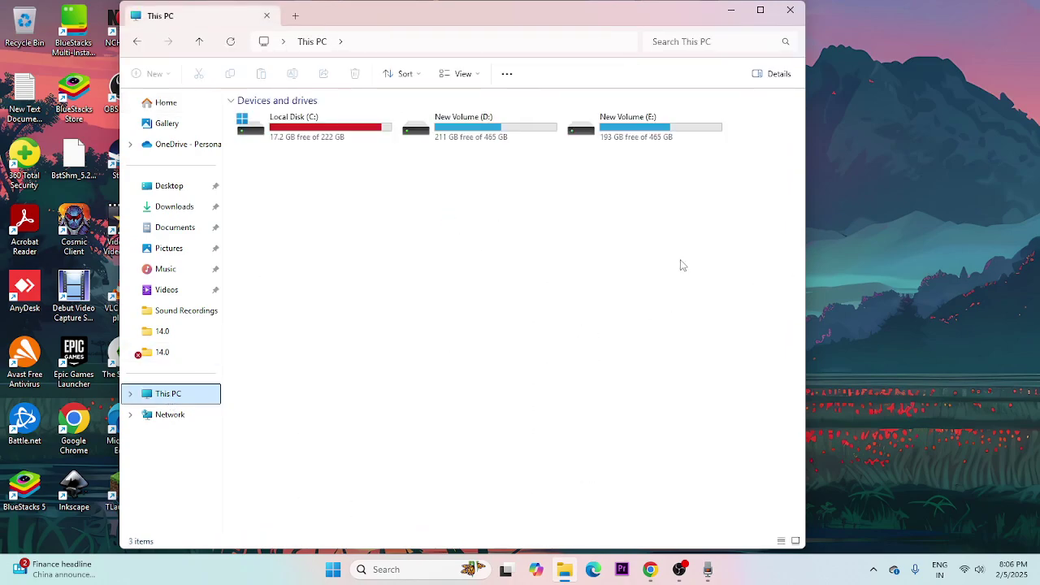
{"action": "double_click", "coordinate": [650, 134]}
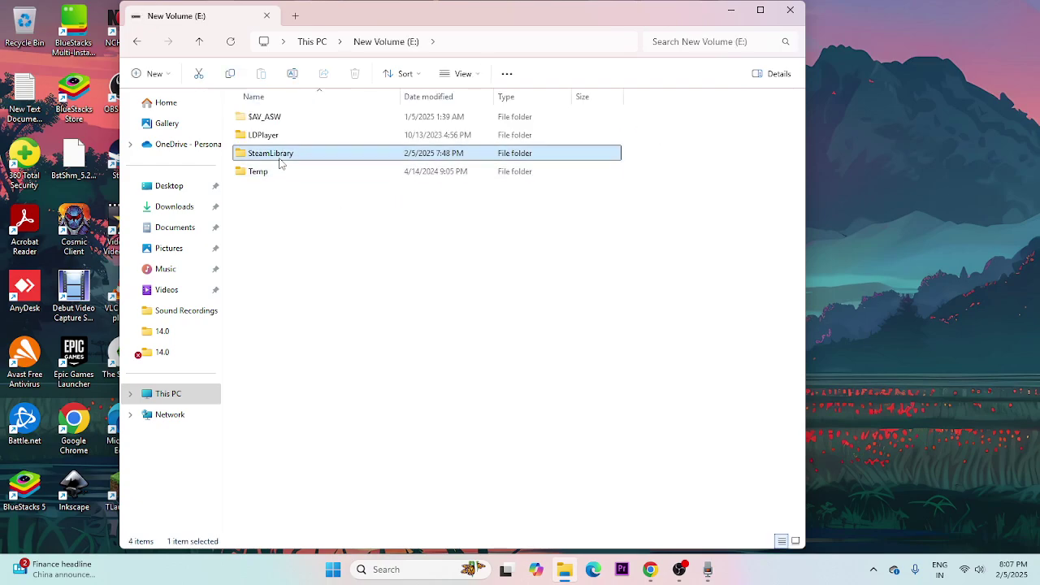
{"action": "double_click", "coordinate": [276, 155]}
{"action": "double_click", "coordinate": [276, 118]}
{"action": "double_click", "coordinate": [277, 118]}
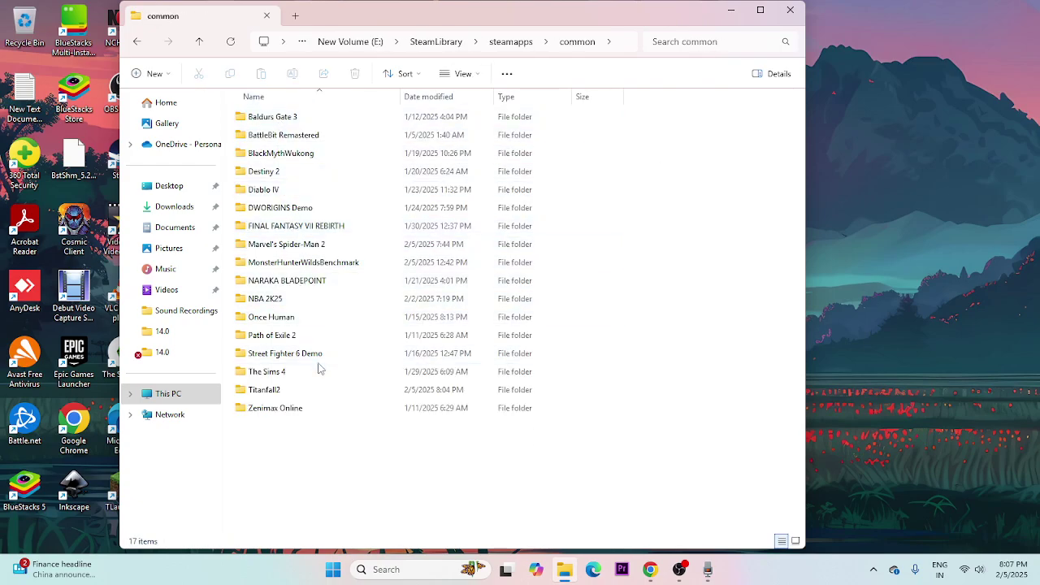
{"action": "double_click", "coordinate": [270, 390]}
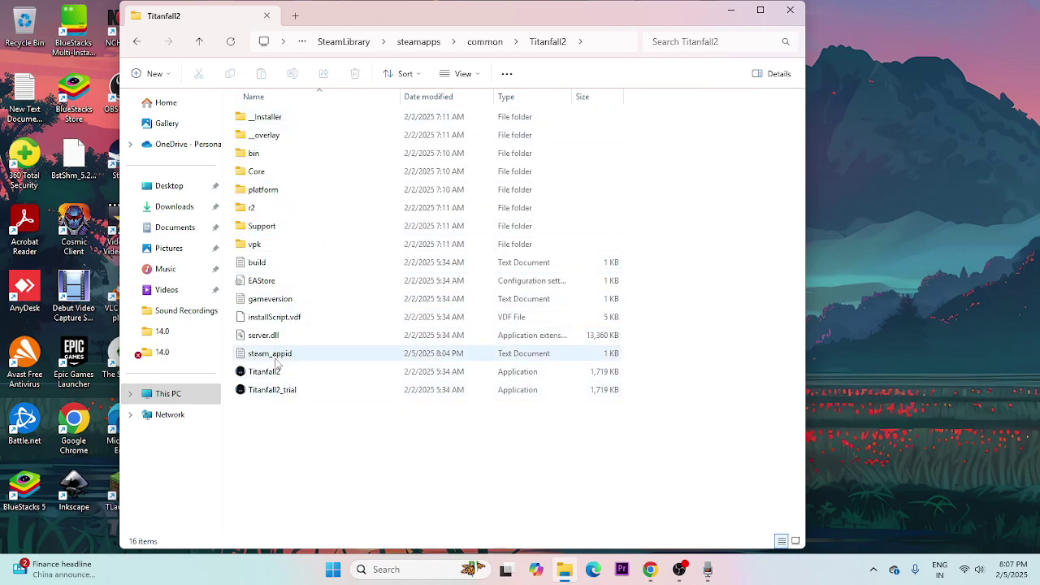
Step: Maximize the folder window and open the properties of the Titanfall2 application file
{"action": "left_click", "coordinate": [609, 375]}
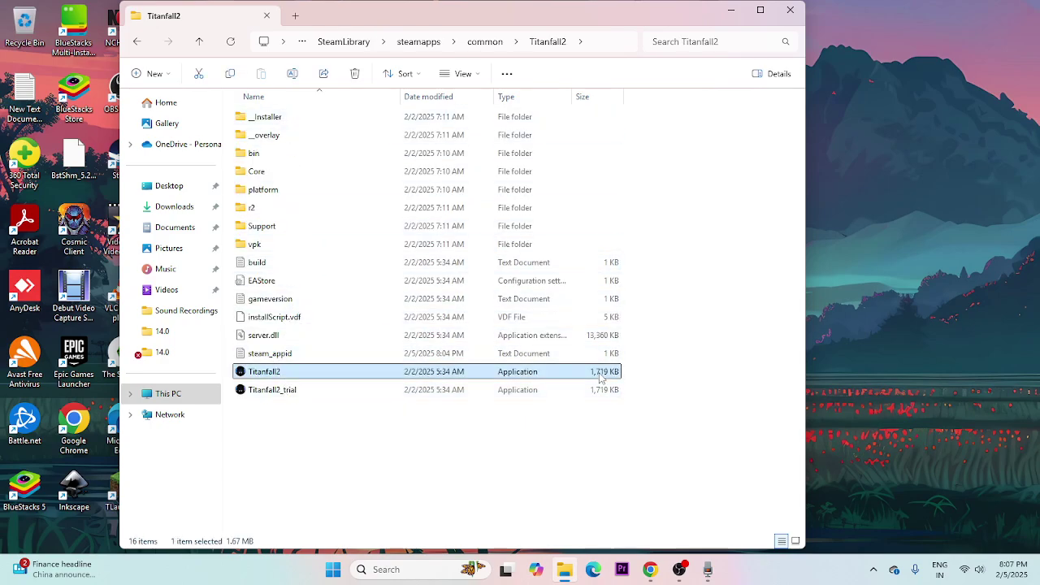
{"action": "left_click", "coordinate": [760, 10]}
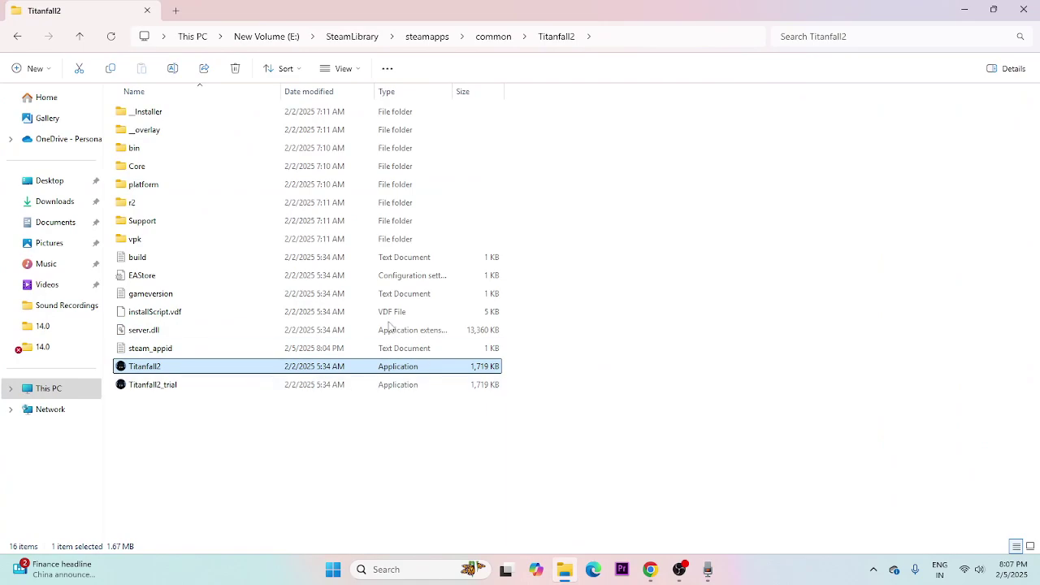
{"action": "left_click", "coordinate": [474, 379]}
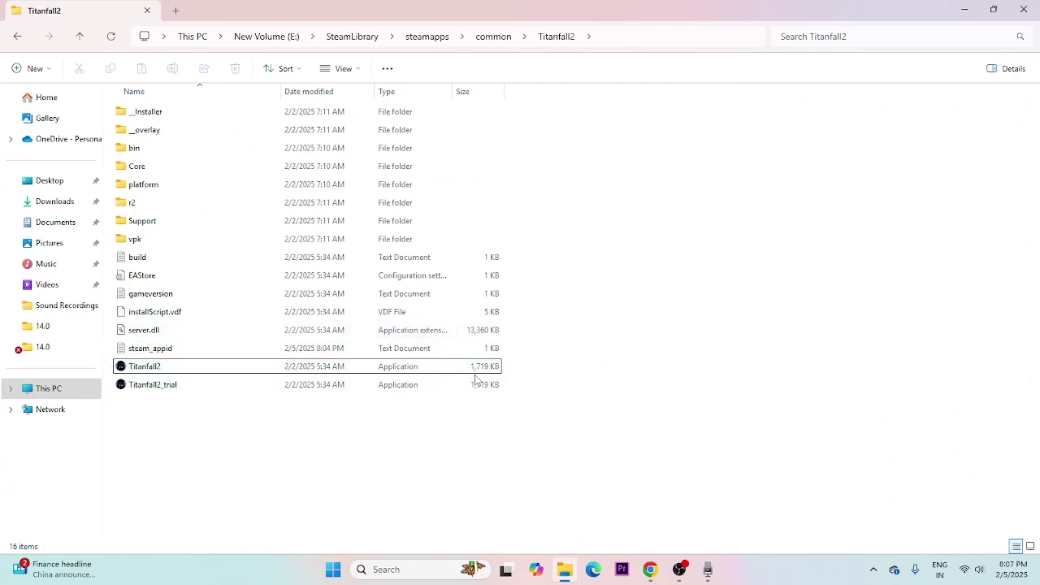
{"action": "left_click", "coordinate": [482, 369]}
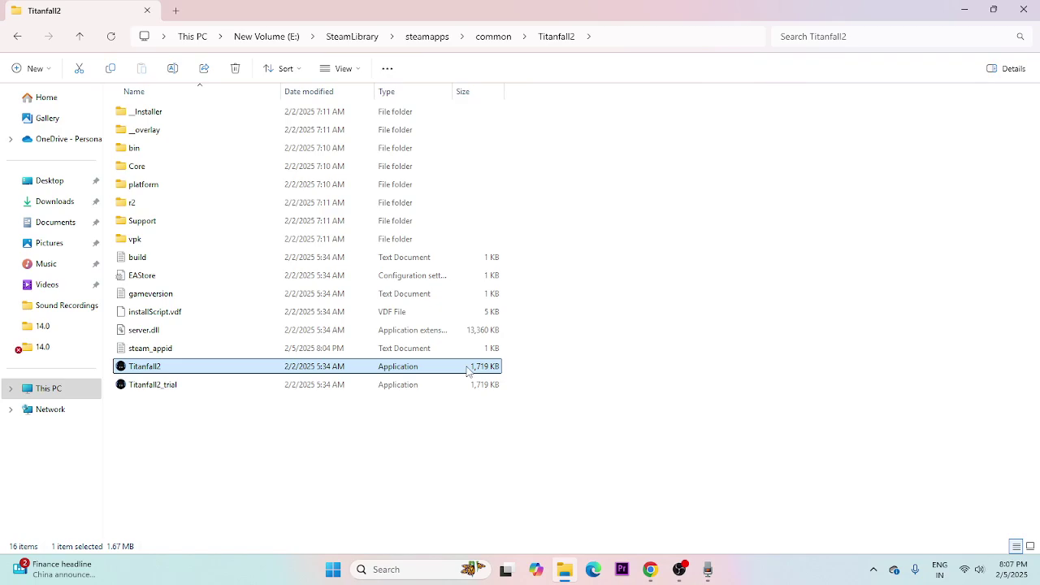
{"action": "right_click", "coordinate": [448, 367]}
{"action": "left_click", "coordinate": [488, 417]}
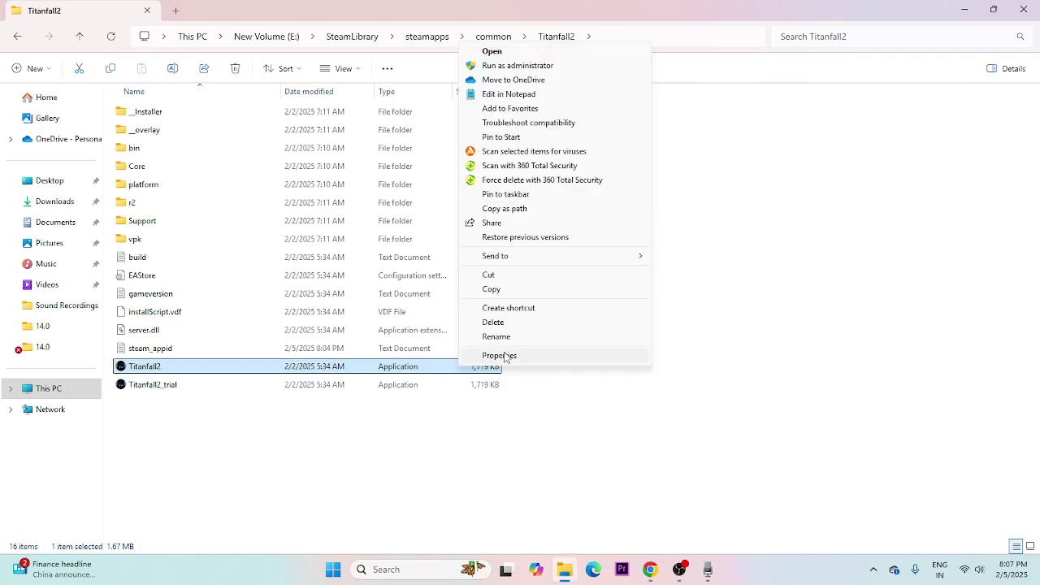
{"action": "left_click", "coordinate": [499, 355]}
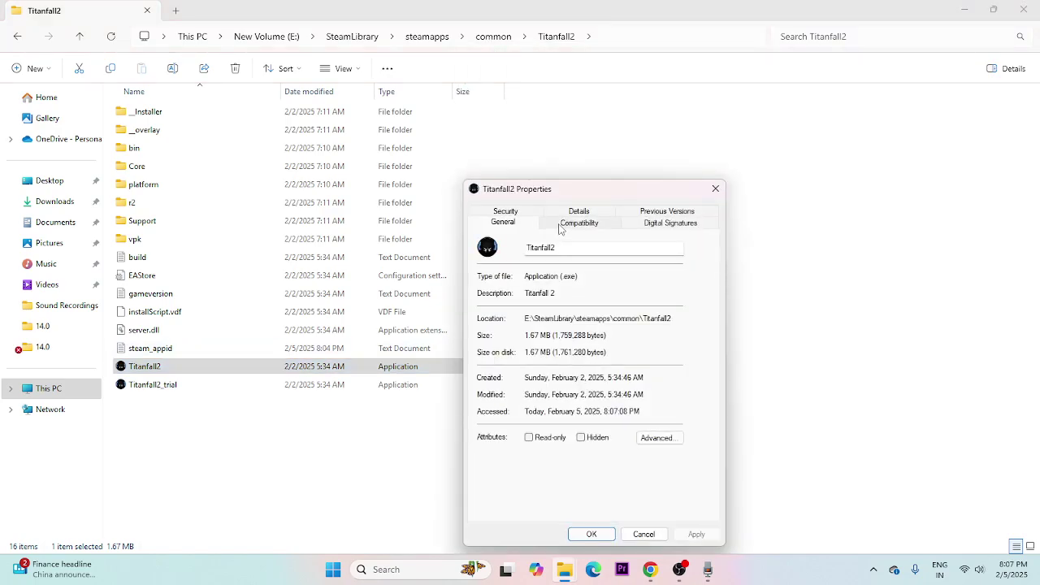
Step: Enable compatibility mode for the Titanfall2 application, set it to Windows 8, and apply it
{"action": "left_click", "coordinate": [559, 224]}
{"action": "left_click", "coordinate": [488, 310]}
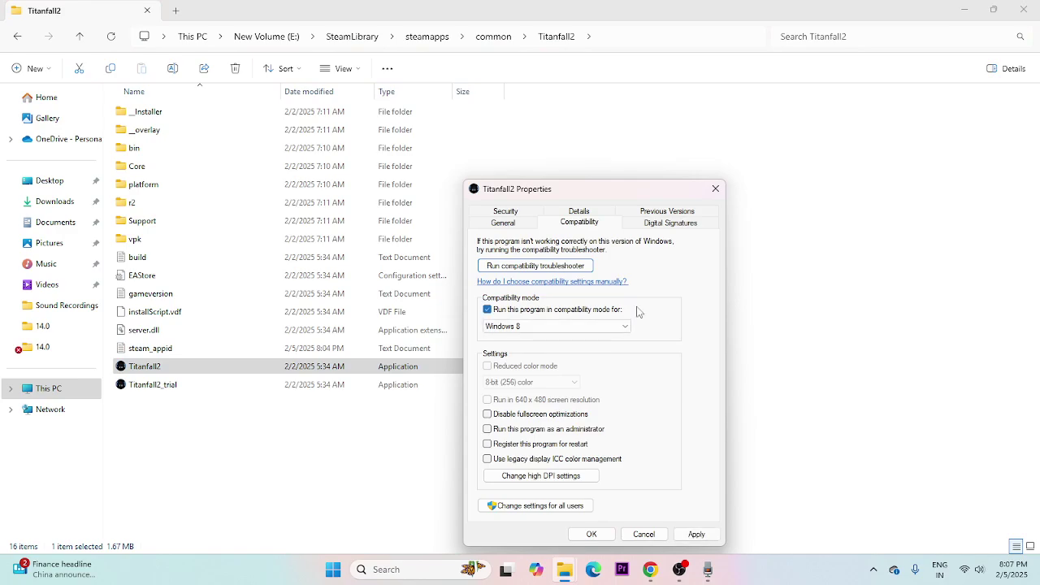
{"action": "left_click", "coordinate": [621, 326]}
{"action": "left_click", "coordinate": [527, 365]}
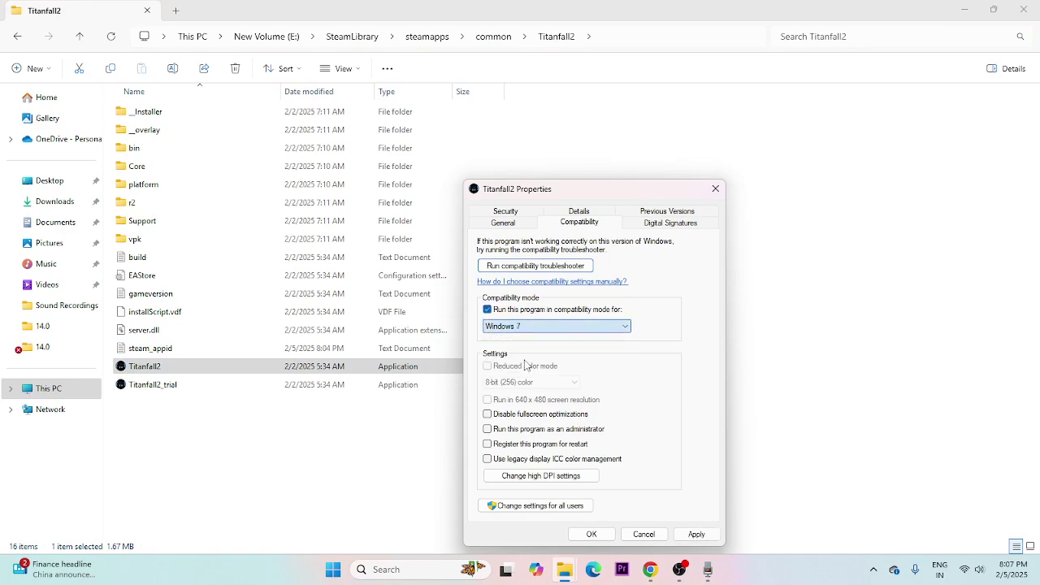
{"action": "left_click", "coordinate": [537, 328]}
{"action": "left_click", "coordinate": [523, 377]}
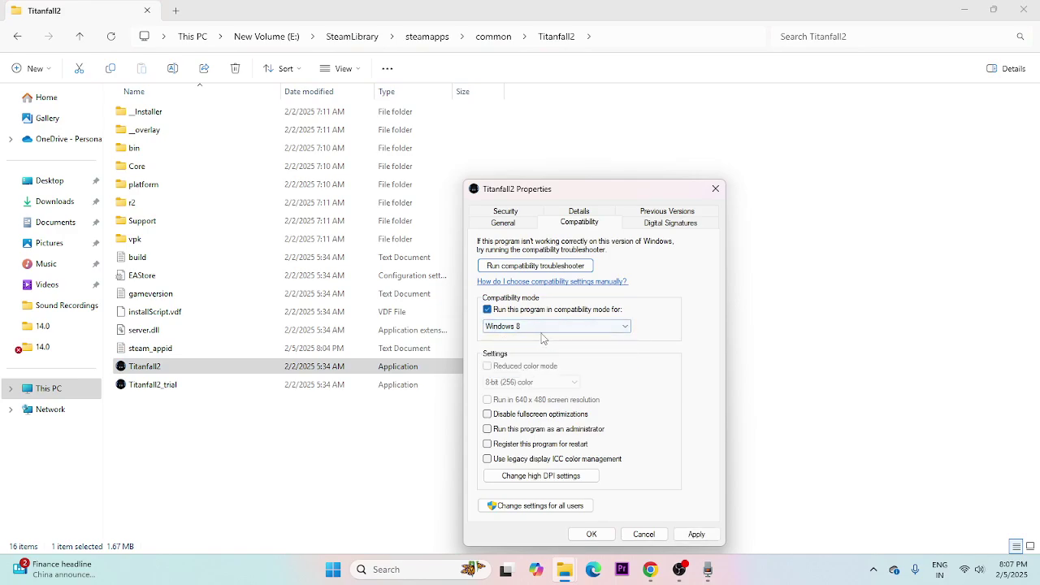
{"action": "left_click", "coordinate": [697, 533]}
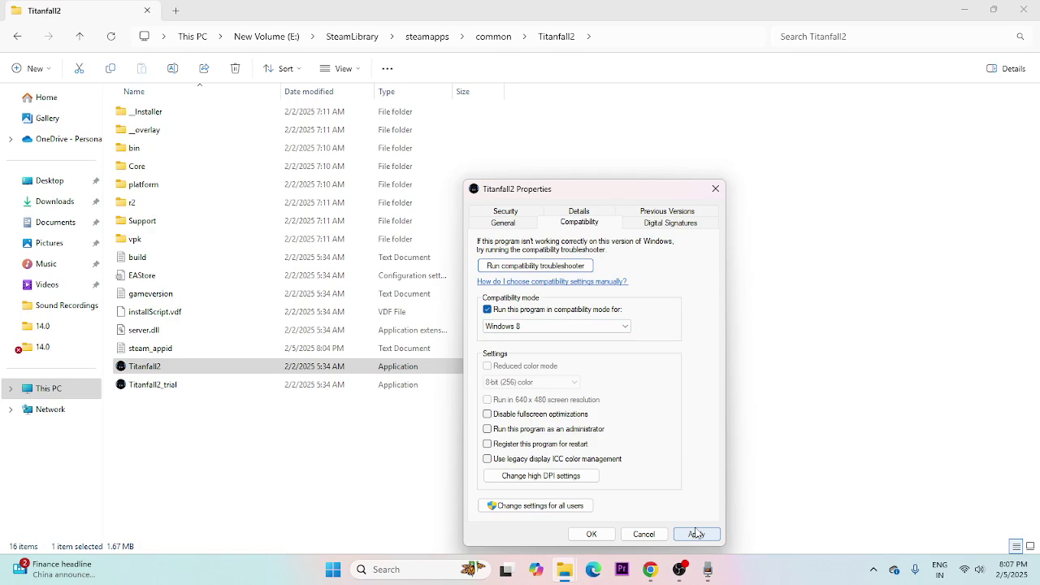
Step: Set the Titanfall2 application to run as an administrator, save the properties, and close the folder window
{"action": "left_click", "coordinate": [488, 431]}
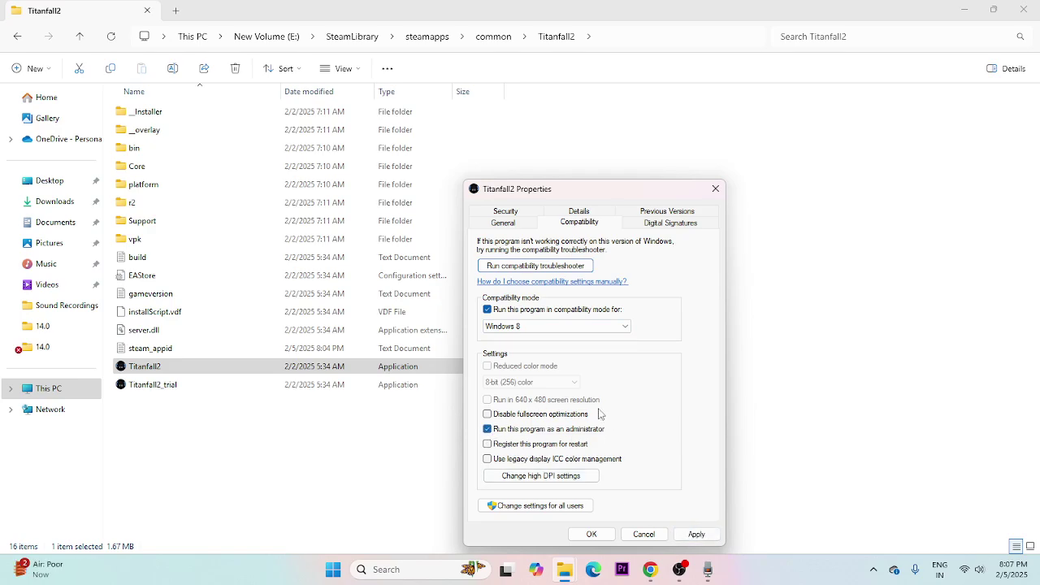
{"action": "left_click", "coordinate": [697, 533]}
{"action": "left_click", "coordinate": [592, 533]}
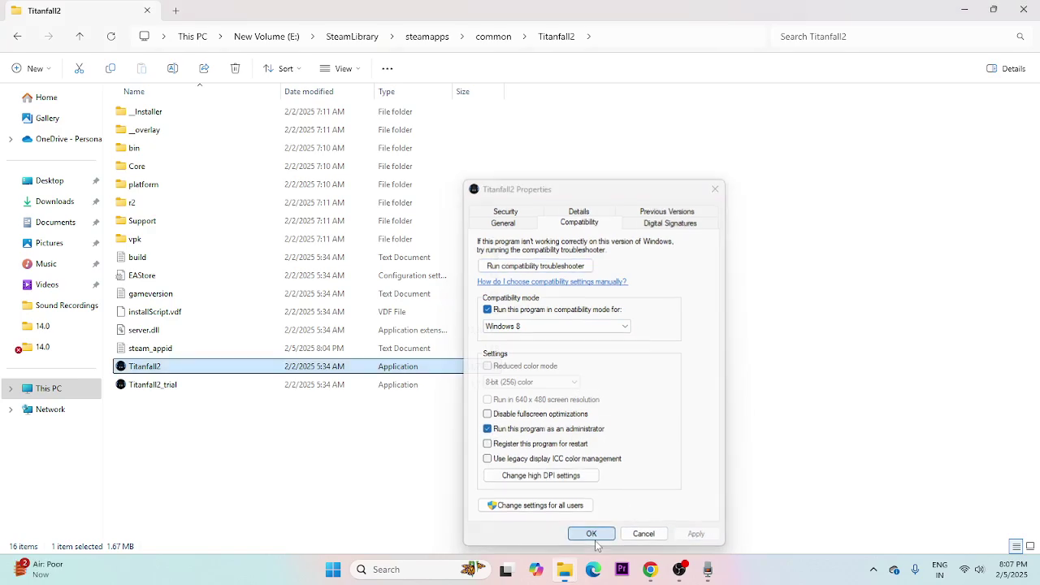
{"action": "left_click", "coordinate": [1024, 10]}
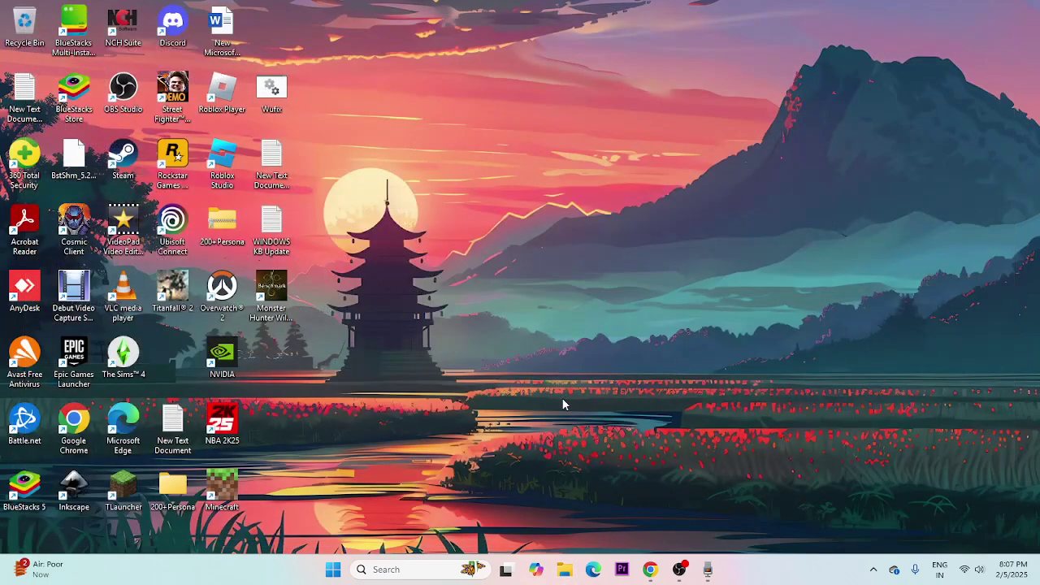
Step: Relaunch Steam, and inspect the My Games folder inside Documents in File Explorer before closing it
{"action": "double_click", "coordinate": [130, 161]}
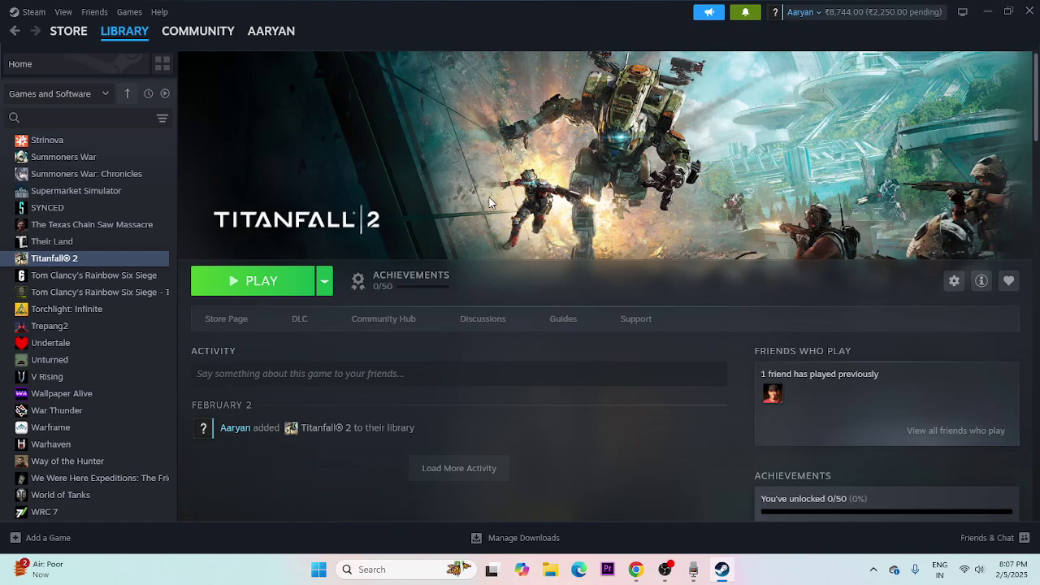
{"action": "key", "text": "super+e"}
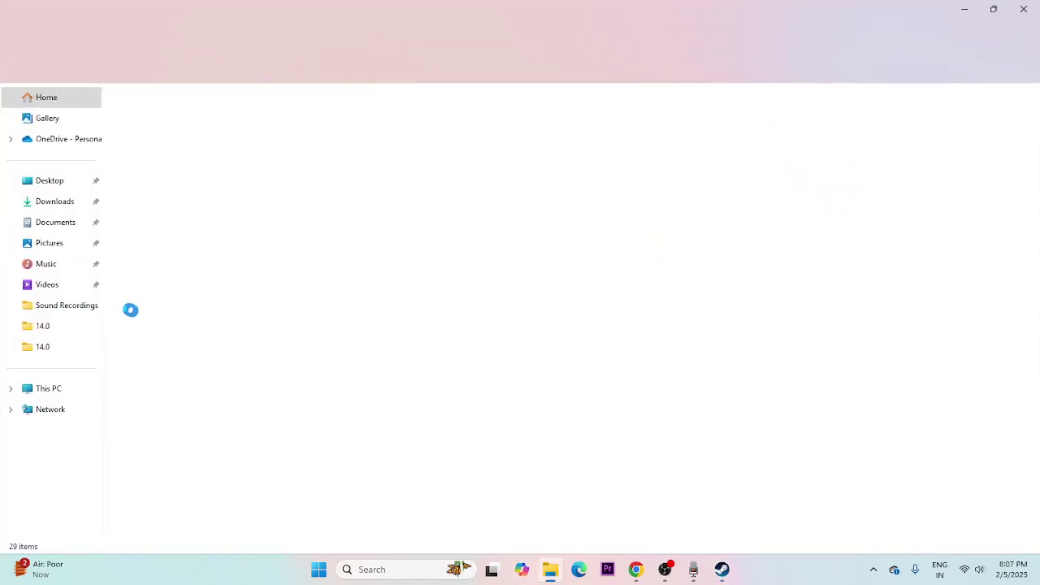
{"action": "left_click", "coordinate": [64, 222]}
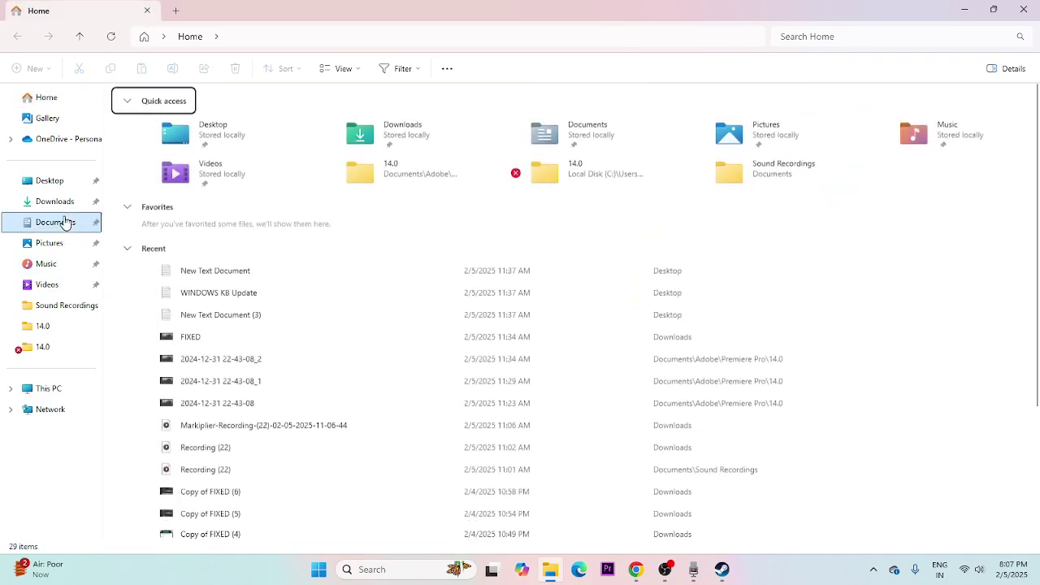
{"action": "double_click", "coordinate": [162, 148]}
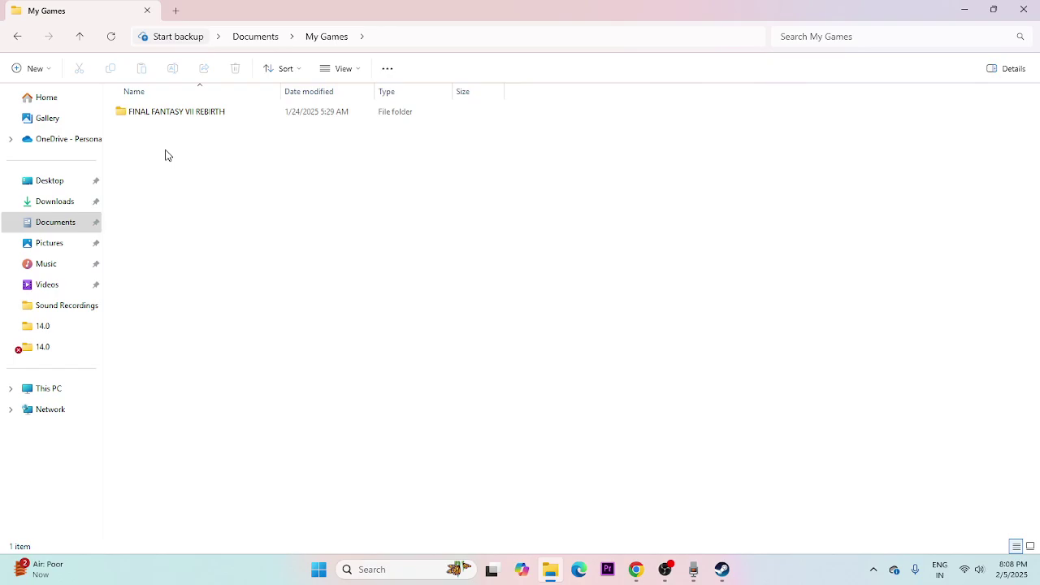
{"action": "left_click", "coordinate": [1023, 10]}
Step: Switch to Control Panel and open the list of apps allowed through Windows Defender Firewall
{"action": "left_click", "coordinate": [369, 569]}
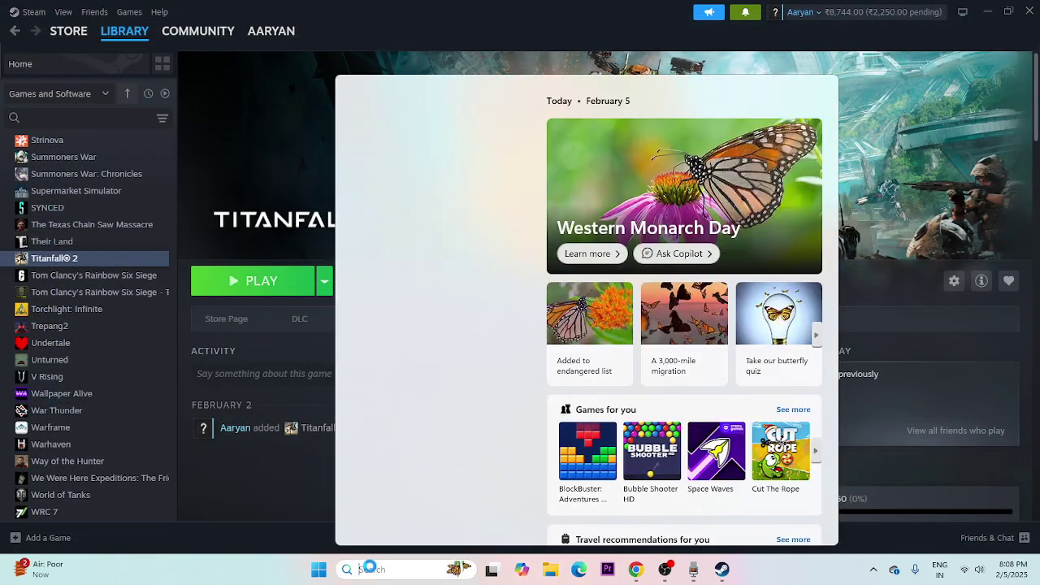
{"action": "type", "text": "control"}
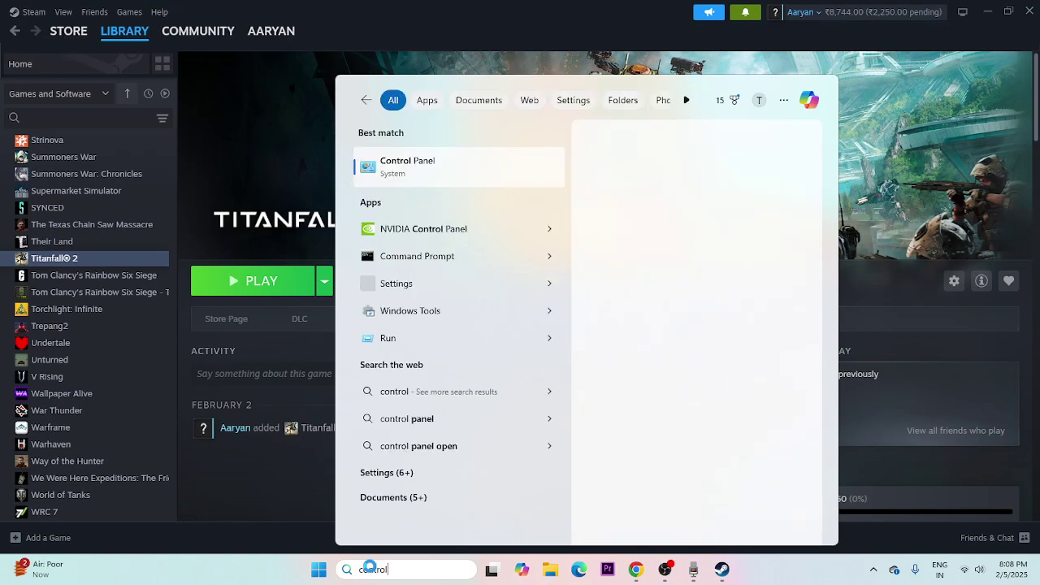
{"action": "left_click", "coordinate": [436, 180]}
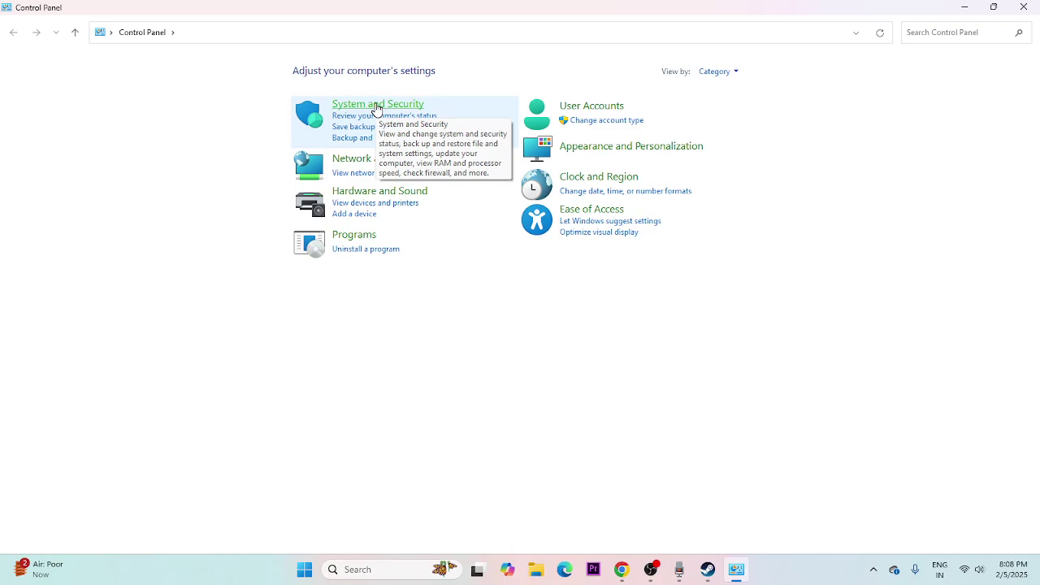
{"action": "left_click", "coordinate": [376, 106]}
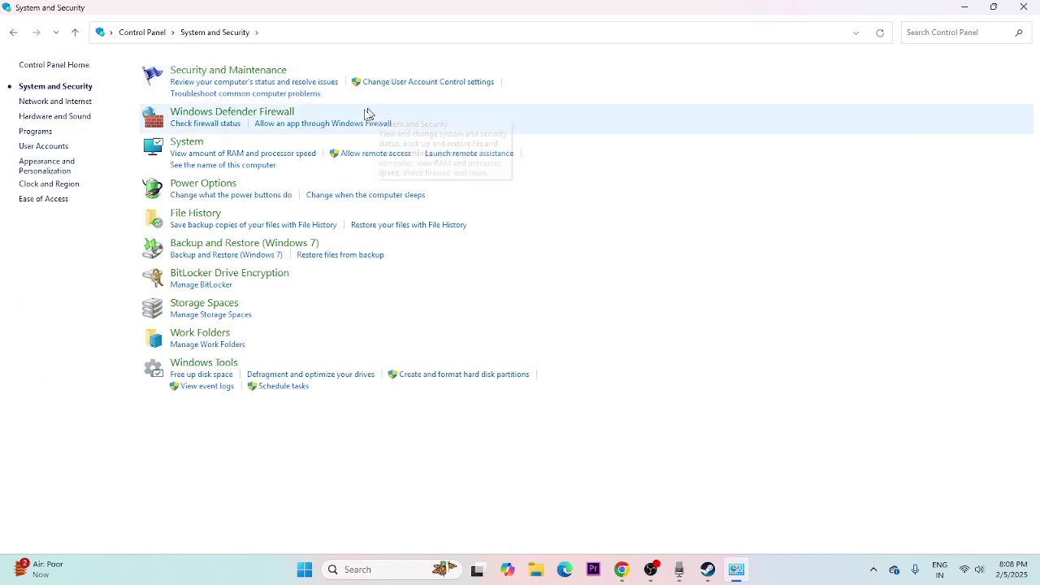
{"action": "left_click", "coordinate": [236, 118]}
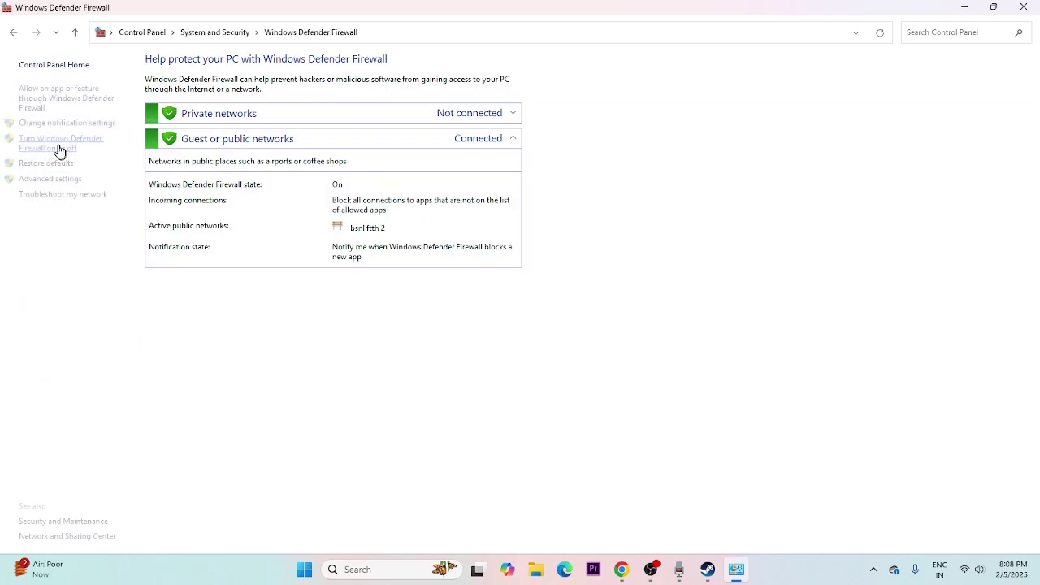
{"action": "left_click", "coordinate": [36, 104]}
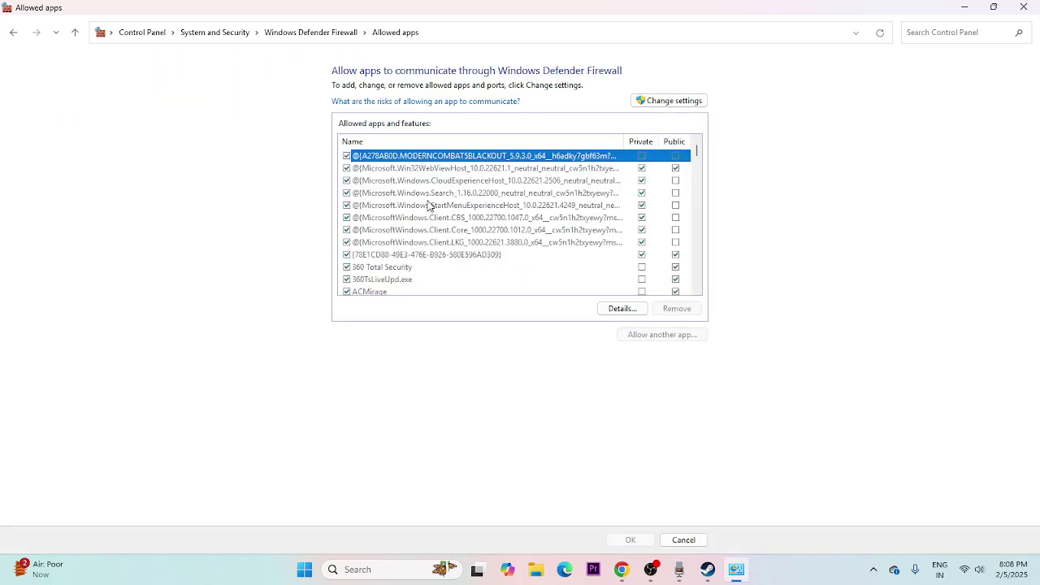
Step: Look through the firewall's allowed apps and features list for a Titanfall 2 entry
{"action": "scroll", "coordinate": [428, 206], "scroll_direction": "down", "scroll_amount": 8}
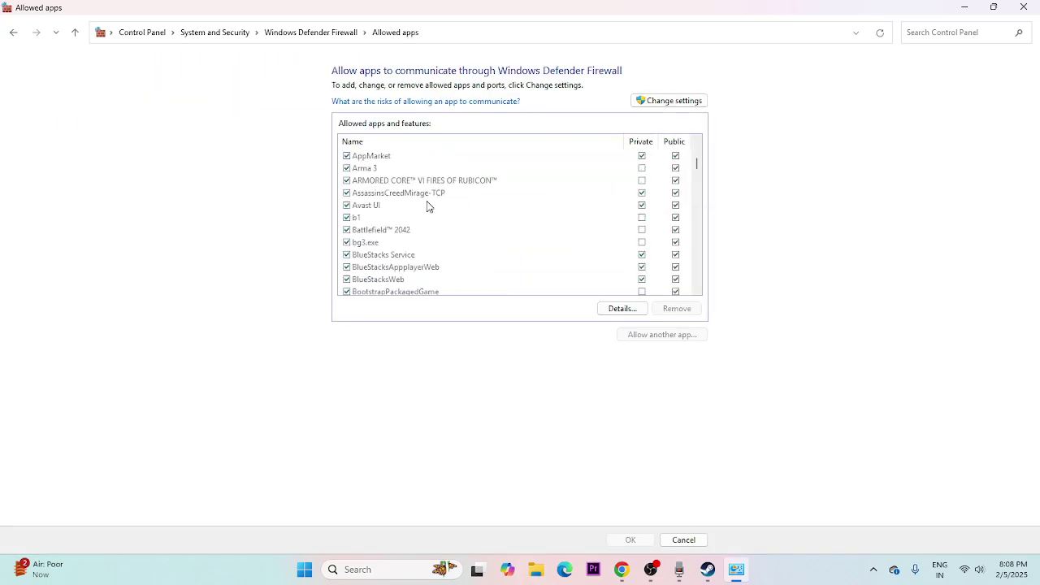
{"action": "scroll", "coordinate": [429, 205], "scroll_direction": "down", "scroll_amount": 10}
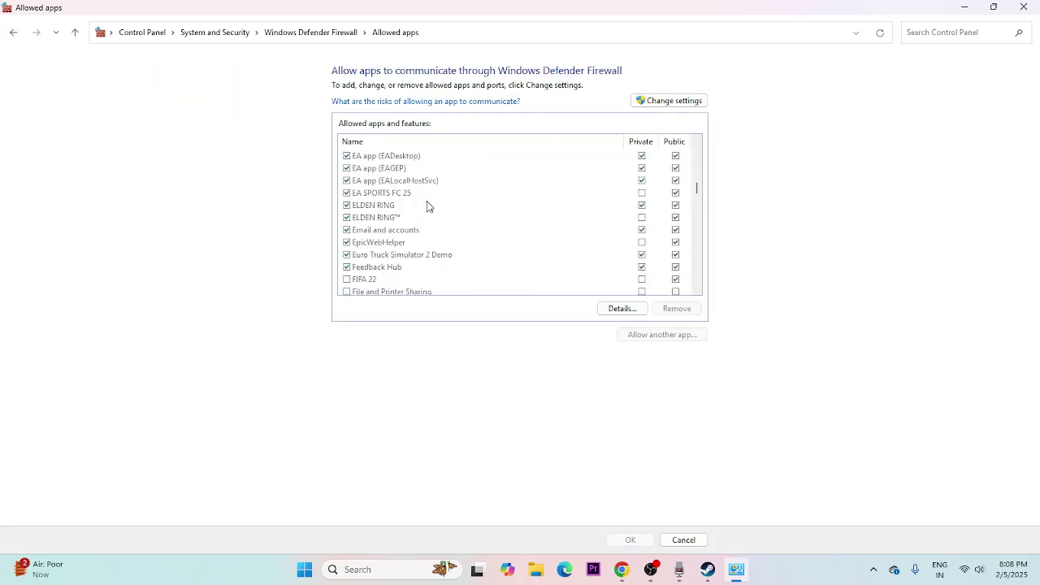
{"action": "scroll", "coordinate": [428, 206], "scroll_direction": "down", "scroll_amount": 10}
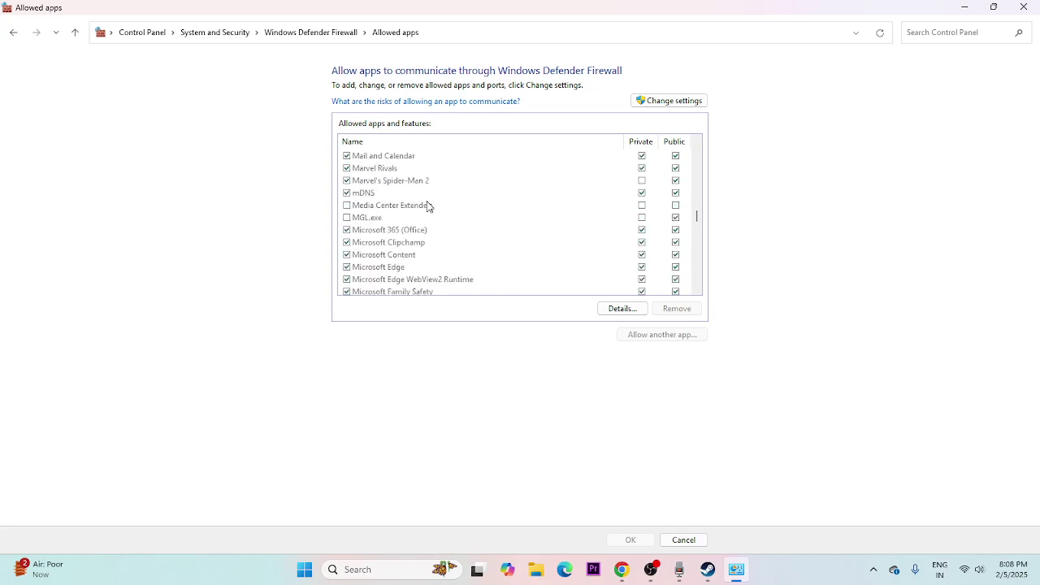
{"action": "scroll", "coordinate": [429, 206], "scroll_direction": "down", "scroll_amount": 10}
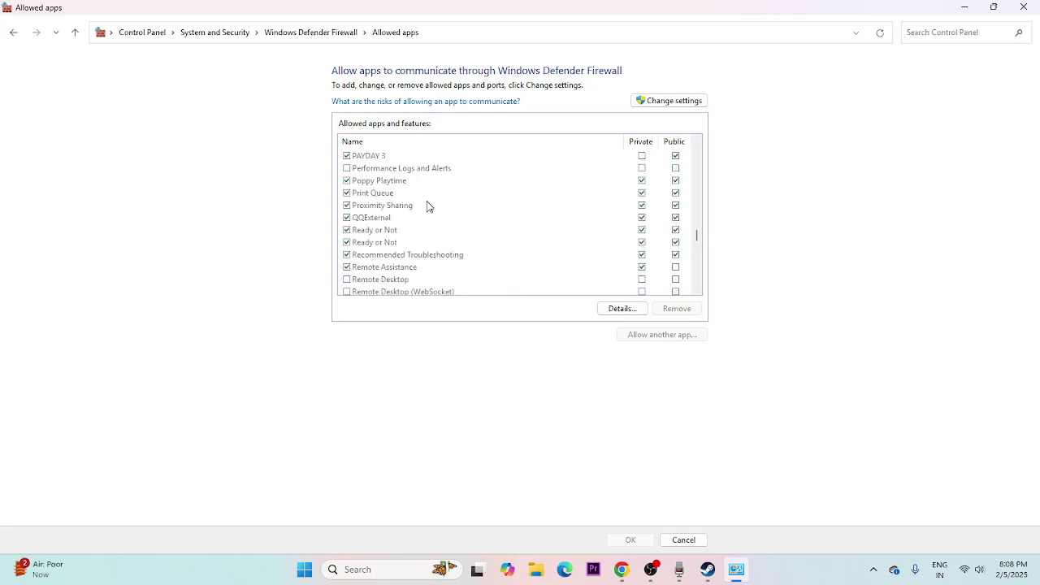
{"action": "scroll", "coordinate": [428, 206], "scroll_direction": "down", "scroll_amount": 10}
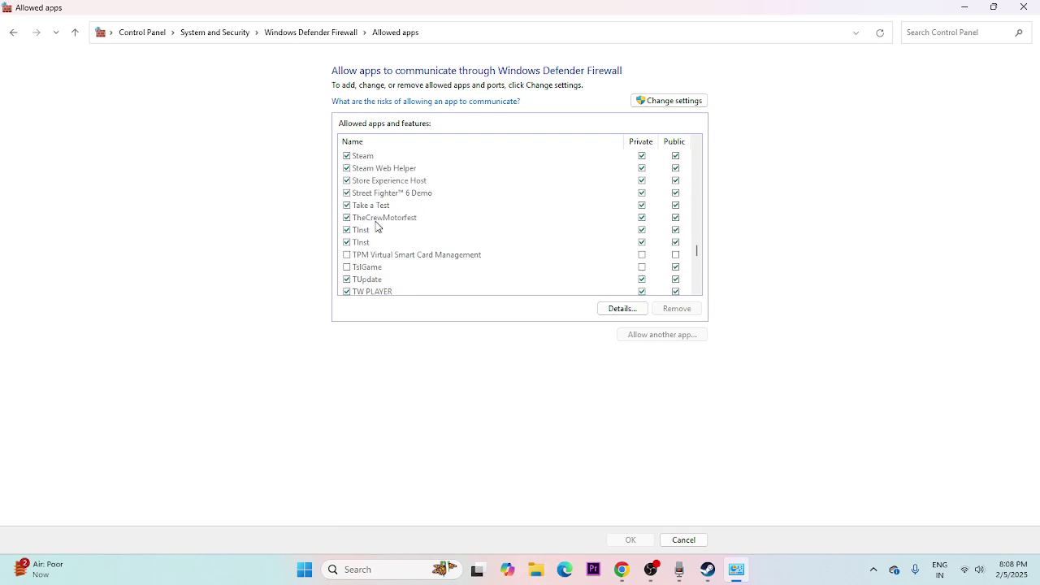
{"action": "scroll", "coordinate": [480, 221], "scroll_direction": "down", "scroll_amount": 1}
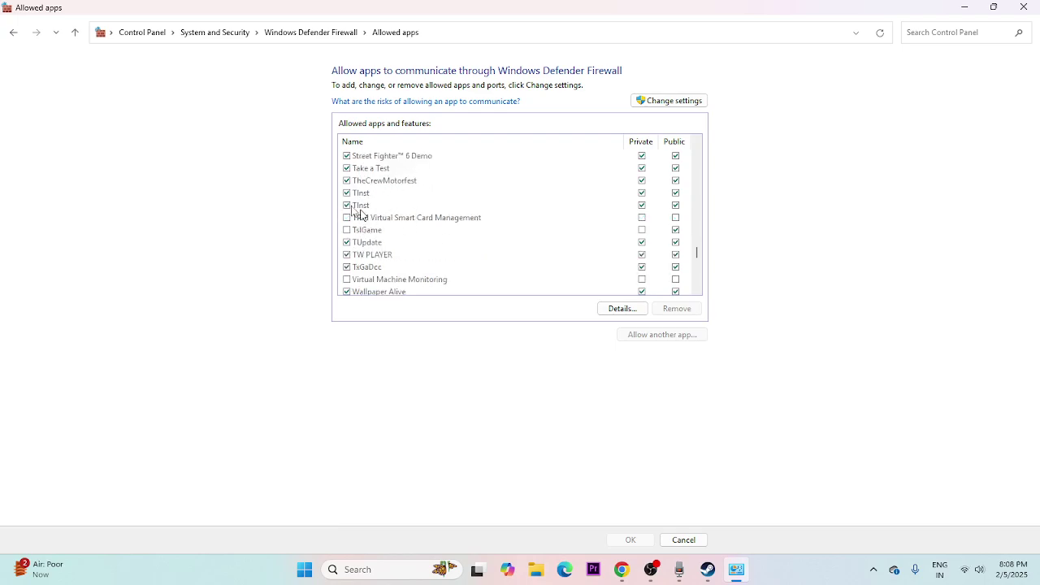
{"action": "scroll", "coordinate": [465, 204], "scroll_direction": "down", "scroll_amount": 1}
{"action": "scroll", "coordinate": [504, 218], "scroll_direction": "up", "scroll_amount": 3}
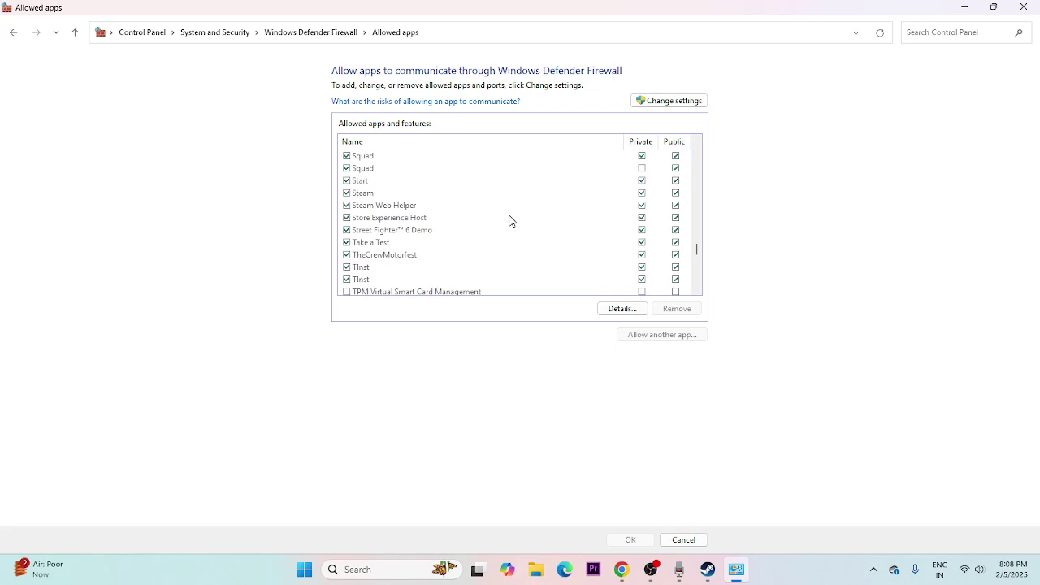
{"action": "scroll", "coordinate": [510, 221], "scroll_direction": "up", "scroll_amount": 1}
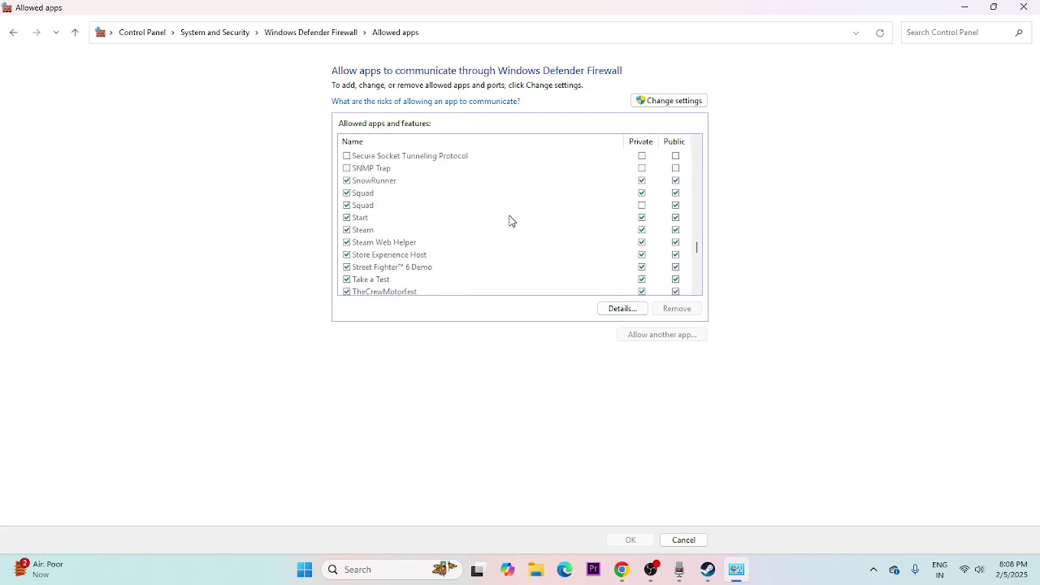
Step: Unlock the firewall's allowed apps list for changes and start browsing for another app to allow
{"action": "left_click", "coordinate": [690, 100]}
{"action": "left_click", "coordinate": [649, 334]}
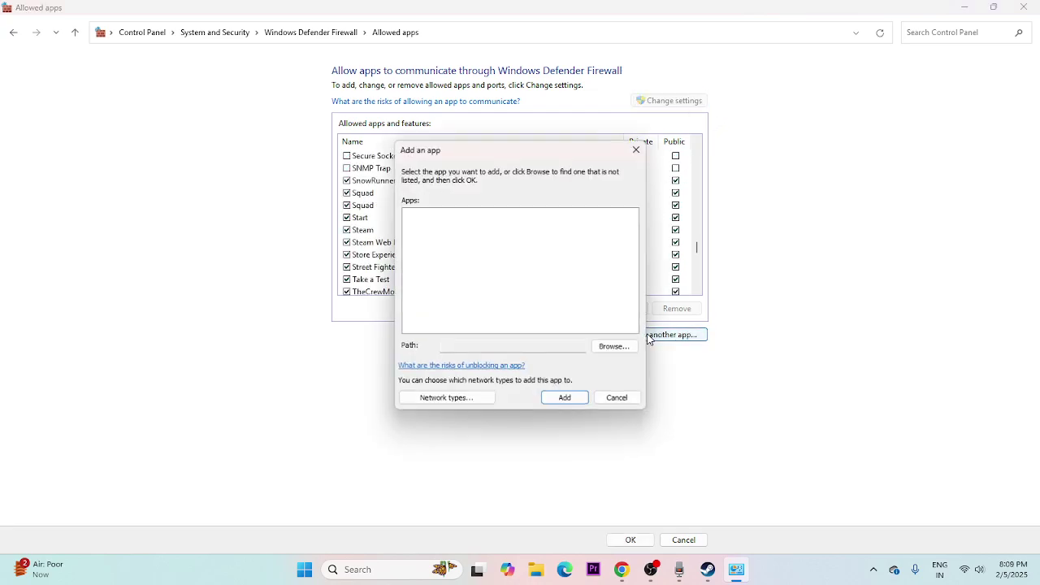
{"action": "left_click", "coordinate": [622, 348]}
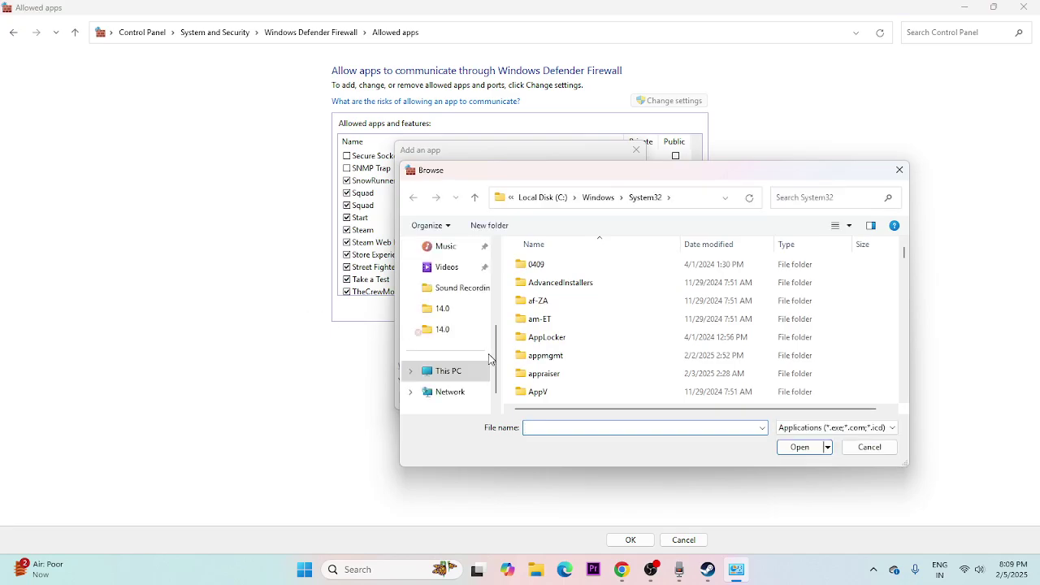
Step: Browse to the SteamLibrary\steamapps\common\Titanfall2 folder on the New Volume (E:) drive
{"action": "left_click", "coordinate": [471, 369]}
{"action": "left_click", "coordinate": [604, 313]}
{"action": "double_click", "coordinate": [604, 313]}
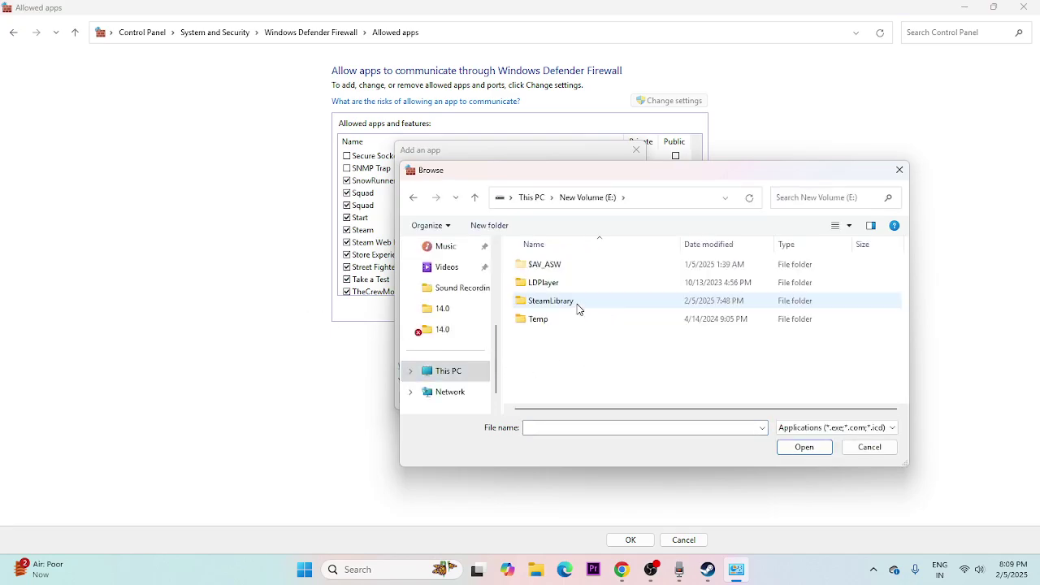
{"action": "double_click", "coordinate": [578, 305]}
{"action": "double_click", "coordinate": [564, 269]}
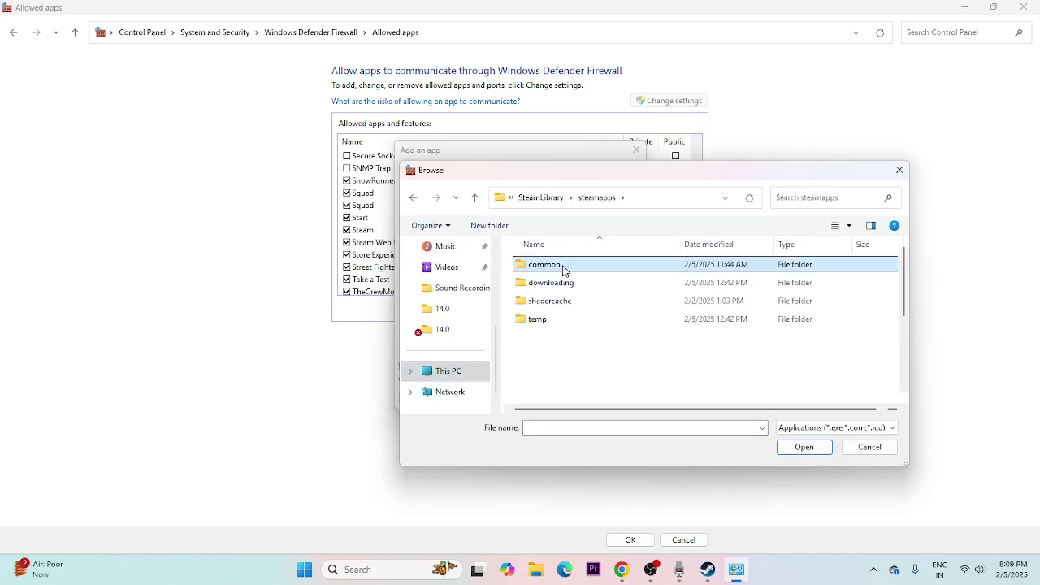
{"action": "double_click", "coordinate": [563, 269]}
{"action": "scroll", "coordinate": [563, 309], "scroll_direction": "down", "scroll_amount": 5}
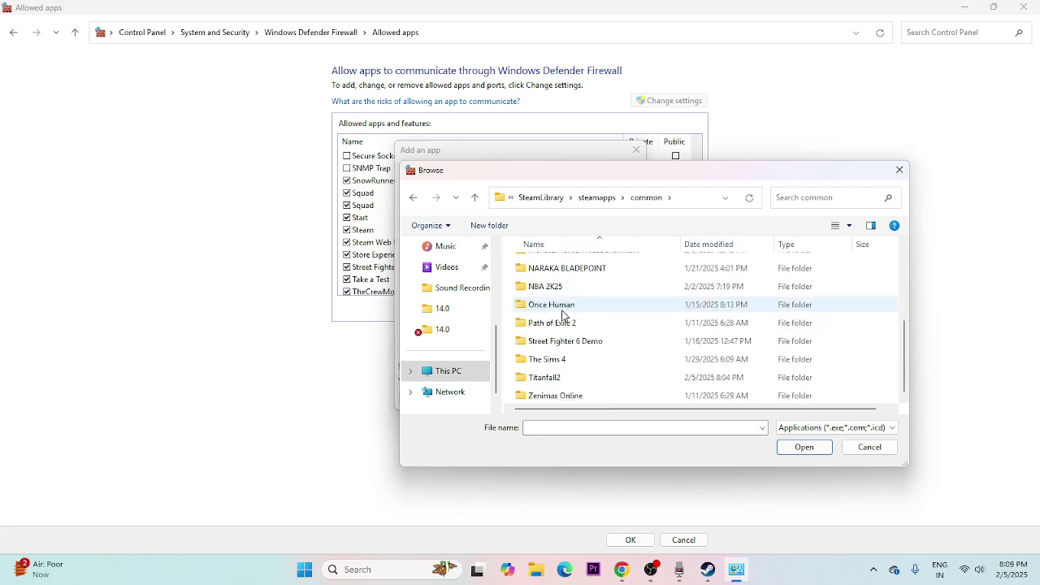
{"action": "double_click", "coordinate": [553, 379]}
Step: Add the Titanfall 2 application to the allowed apps, permit it on private networks, and close the firewall window
{"action": "scroll", "coordinate": [578, 349], "scroll_direction": "down", "scroll_amount": 1}
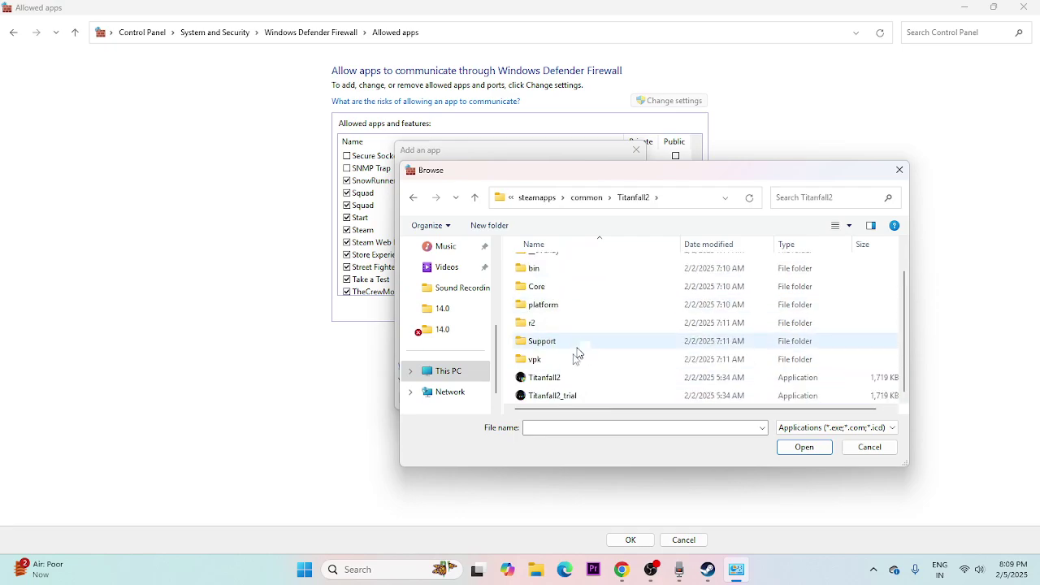
{"action": "left_click", "coordinate": [572, 397]}
{"action": "left_click", "coordinate": [803, 448]}
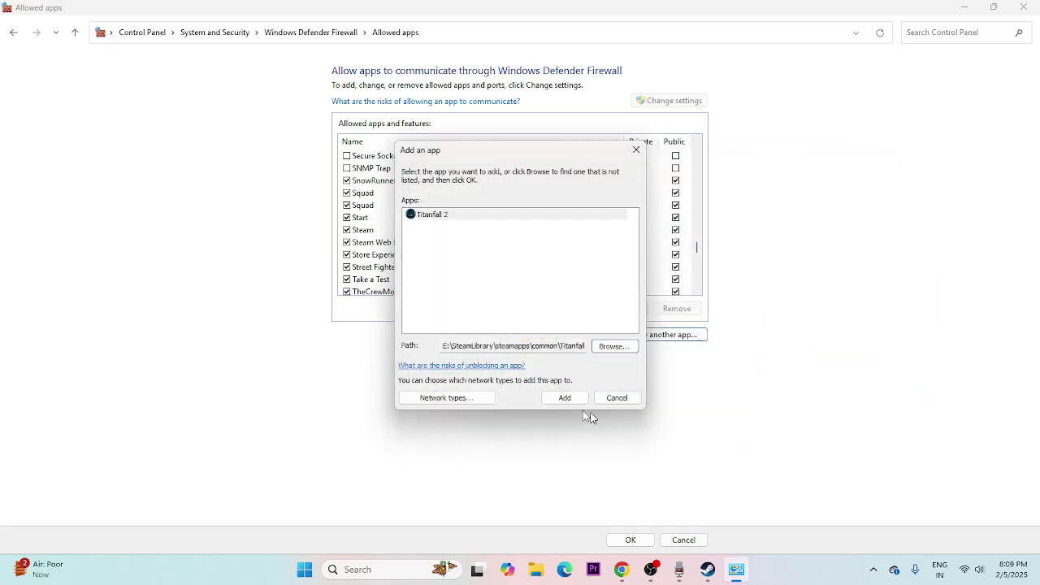
{"action": "left_click", "coordinate": [562, 399]}
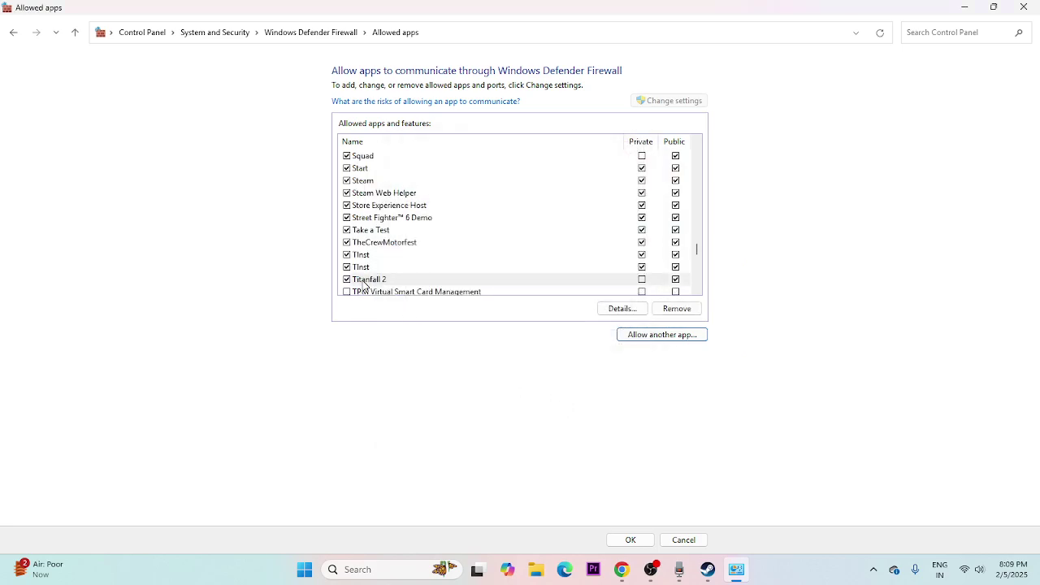
{"action": "left_click", "coordinate": [643, 280]}
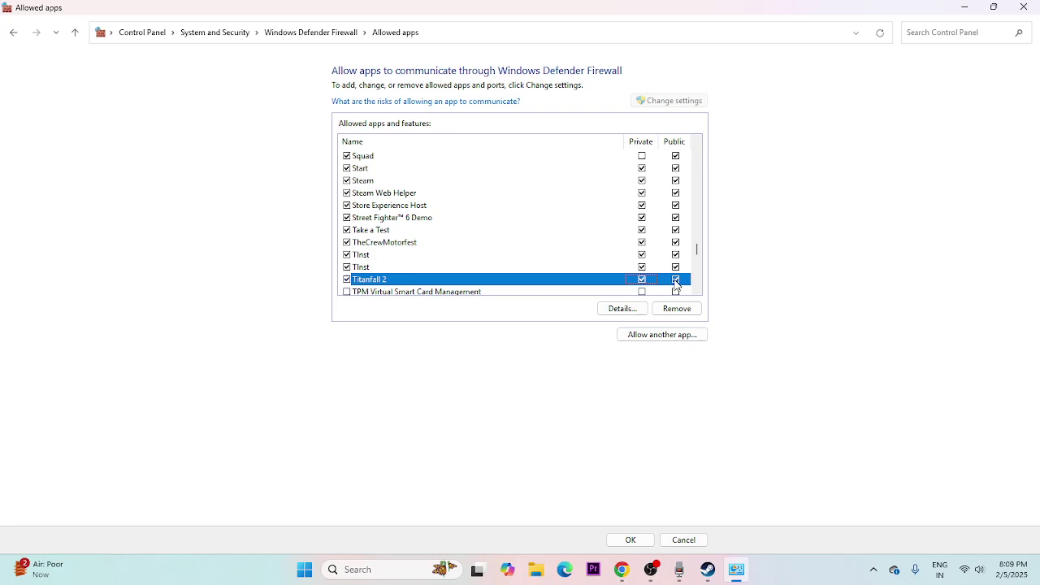
{"action": "left_click", "coordinate": [1035, 8]}
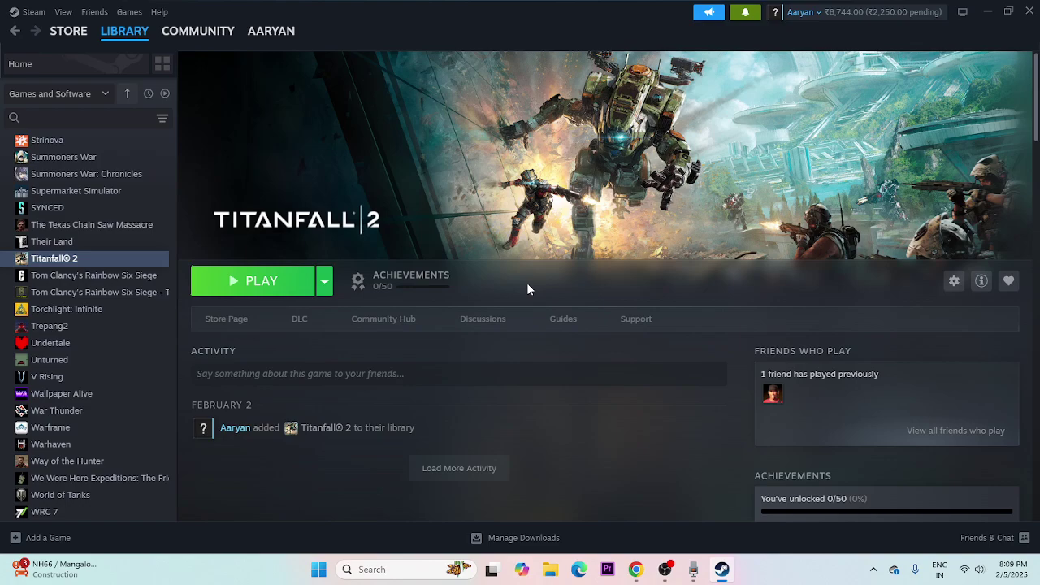
Step: Search Windows for System Configuration and open it
{"action": "left_click", "coordinate": [371, 569]}
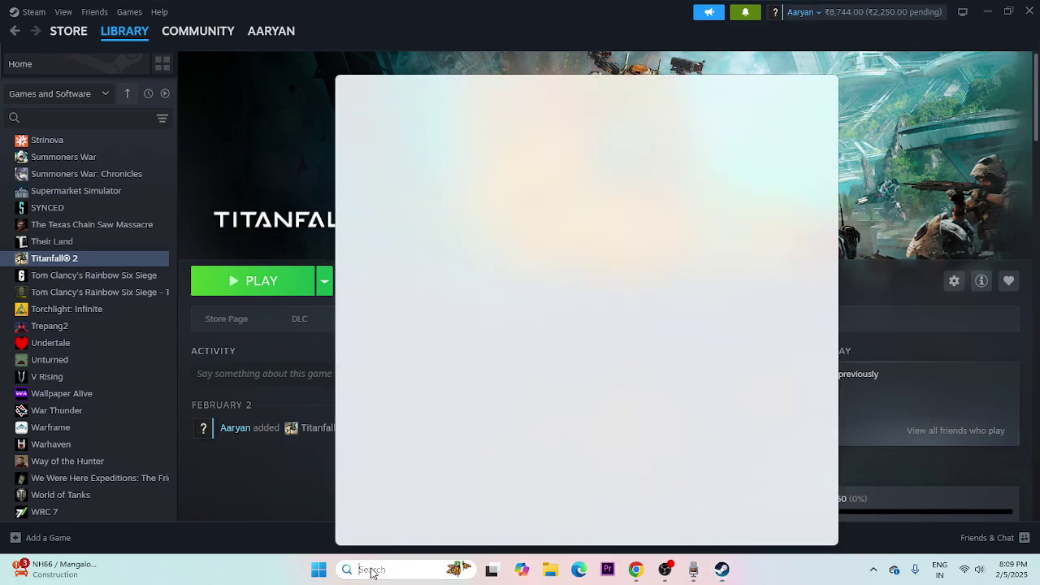
{"action": "type", "text": "system c"}
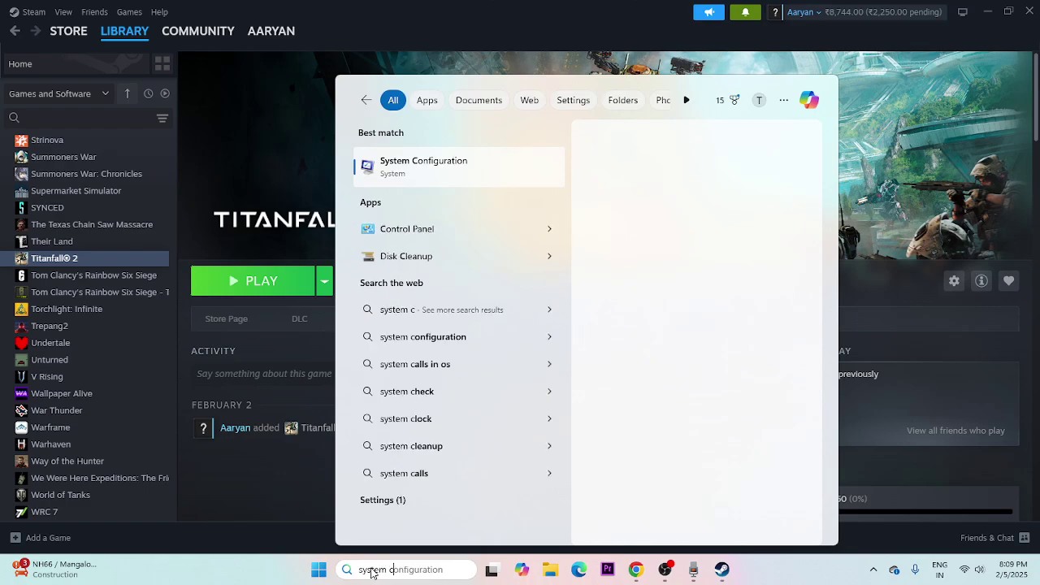
{"action": "type", "text": "onf"}
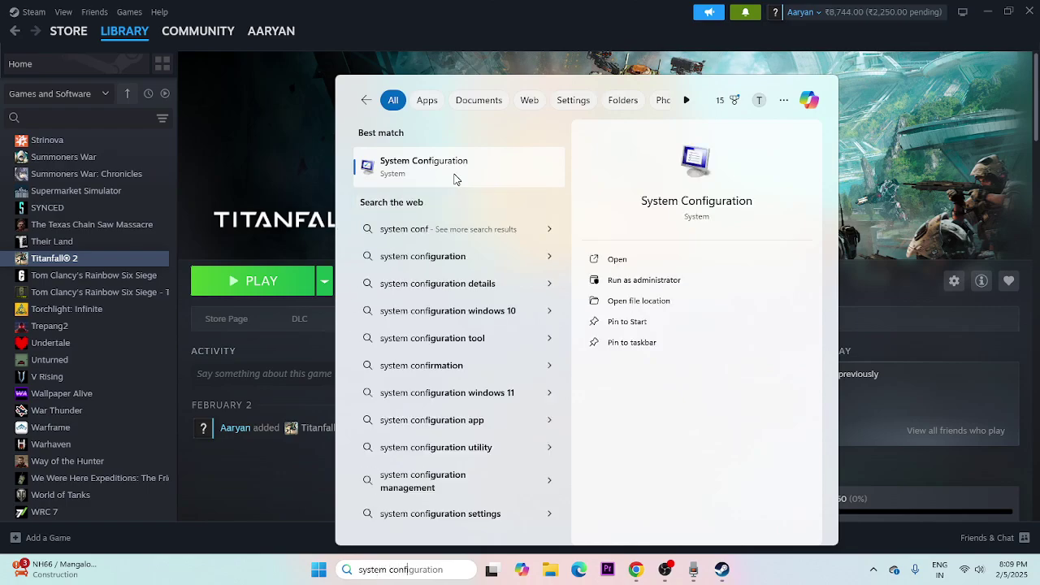
{"action": "left_click", "coordinate": [460, 173]}
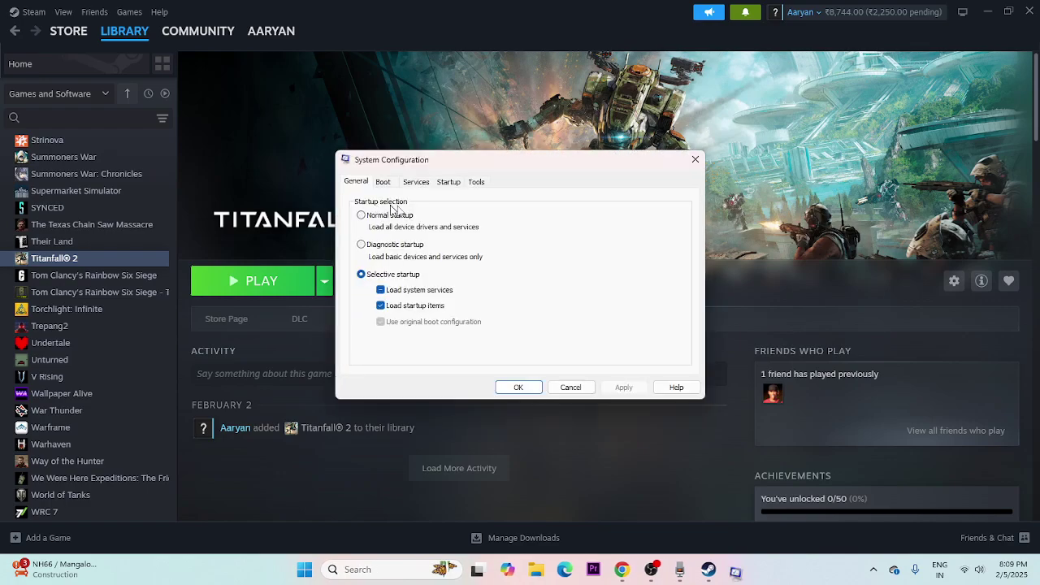
Step: Disable all services in System Configuration with Microsoft services hidden from the list, and apply and confirm the changes
{"action": "left_click", "coordinate": [416, 181]}
{"action": "left_click", "coordinate": [644, 356]}
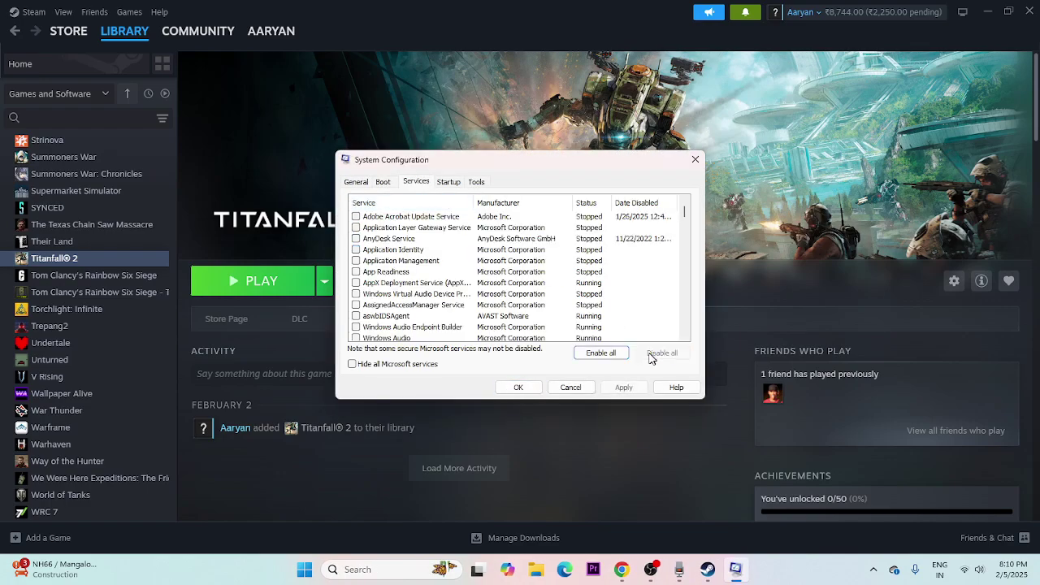
{"action": "left_click", "coordinate": [364, 364]}
{"action": "left_click", "coordinate": [624, 388]}
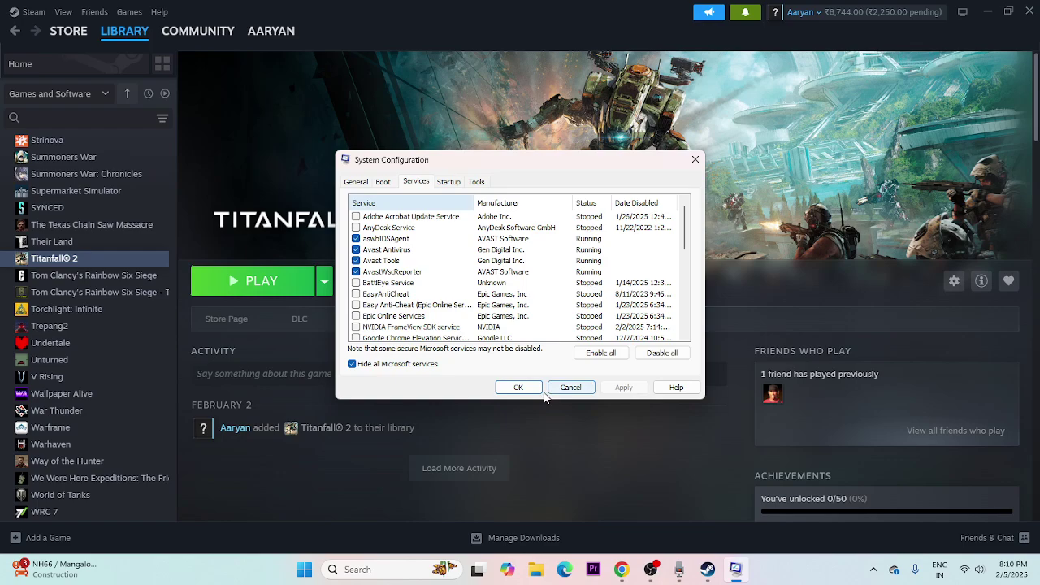
{"action": "left_click", "coordinate": [519, 388]}
{"action": "left_click", "coordinate": [622, 238]}
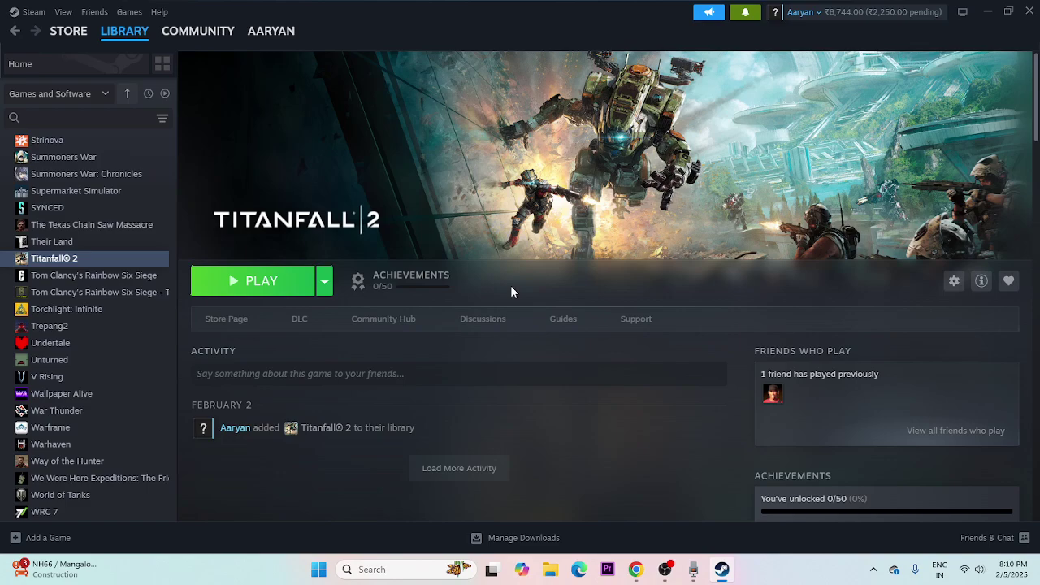
Step: Open the Titanfall 2 properties in the Steam library and turn the in-game Steam Overlay off and back on
{"action": "right_click", "coordinate": [84, 262]}
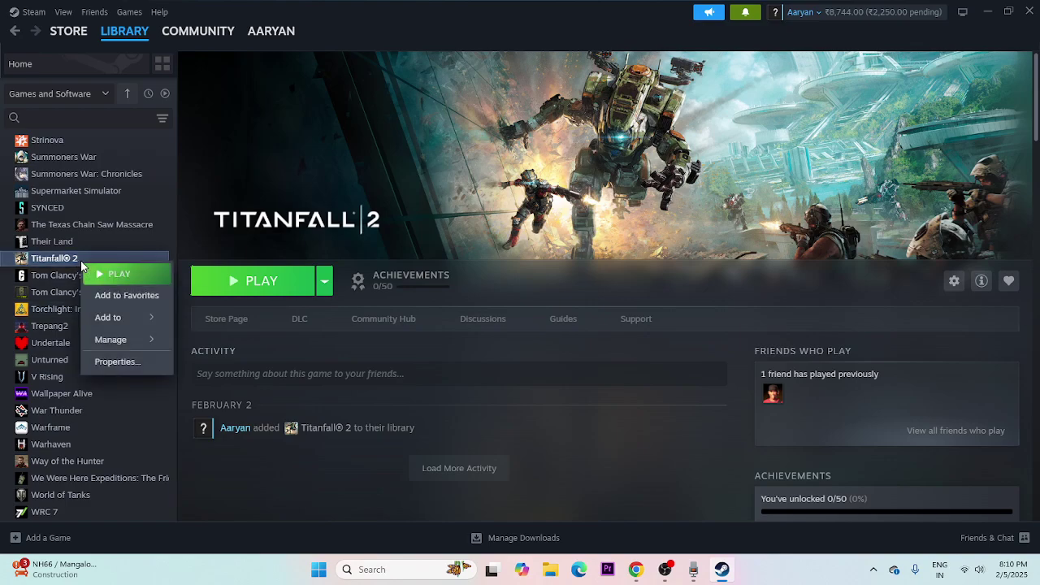
{"action": "left_click", "coordinate": [118, 361]}
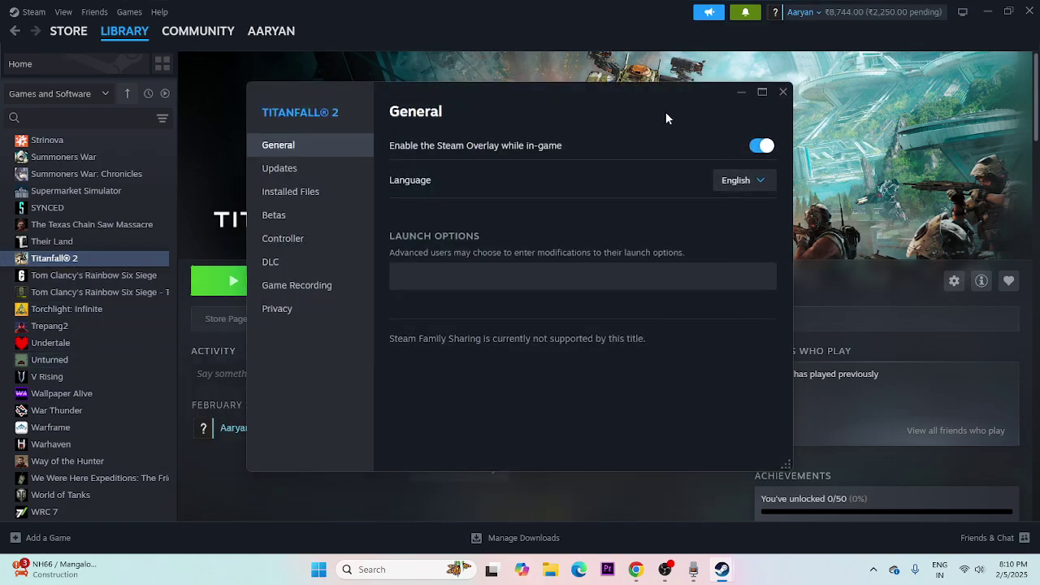
{"action": "left_click_drag", "start_coordinate": [665, 111], "coordinate": [790, 132]}
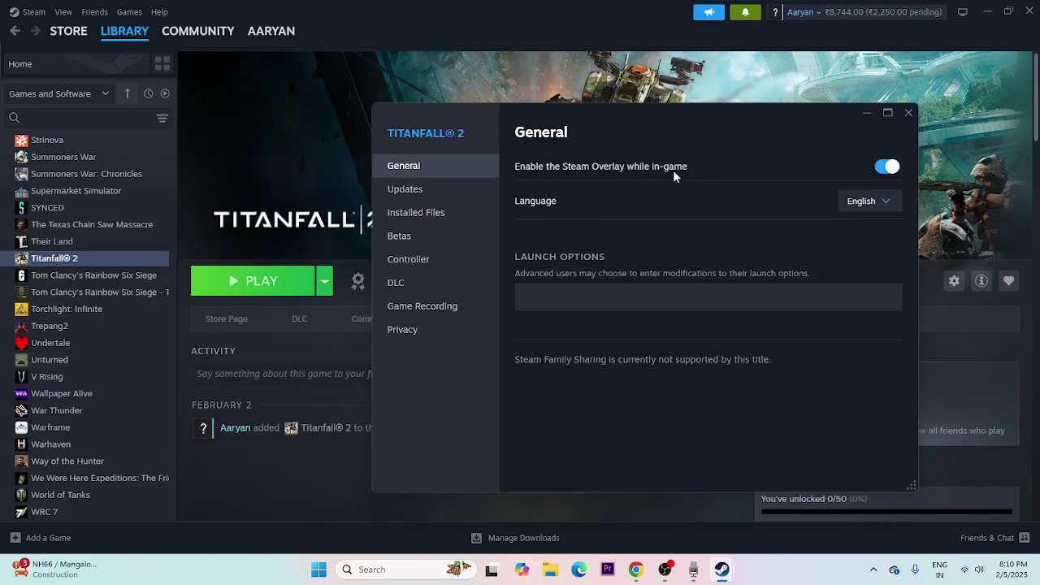
{"action": "left_click", "coordinate": [887, 170]}
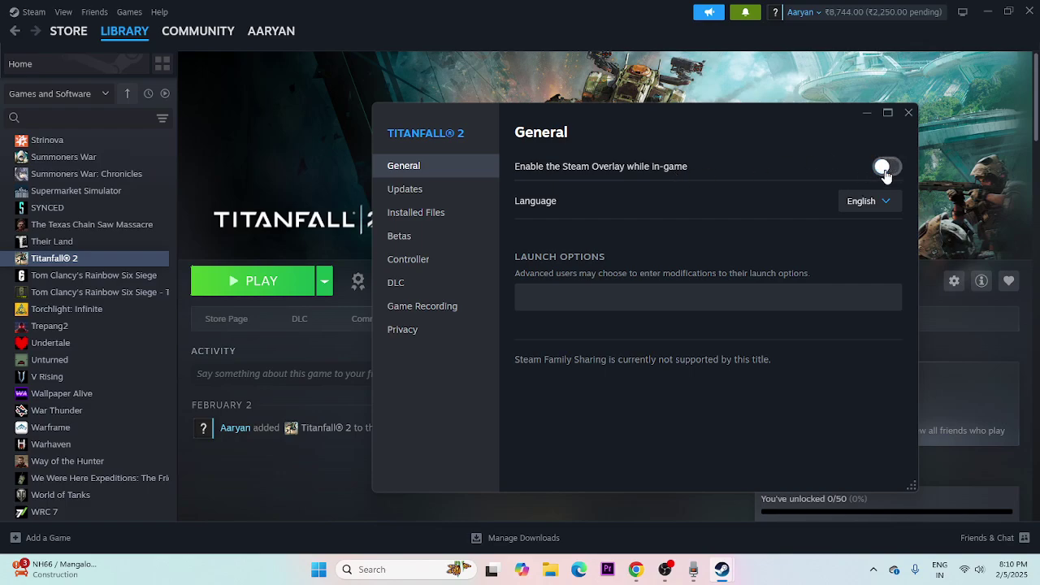
{"action": "left_click", "coordinate": [887, 170]}
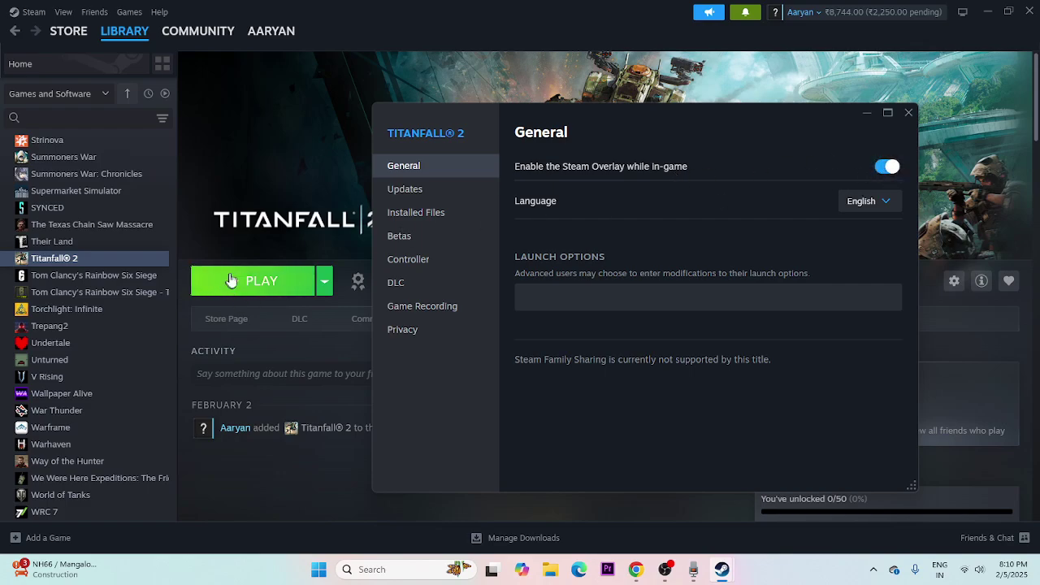
Step: Try the launch options -dx11 and -d3d for Titanfall 2, clear the entry, and close the game's properties
{"action": "left_click", "coordinate": [536, 303]}
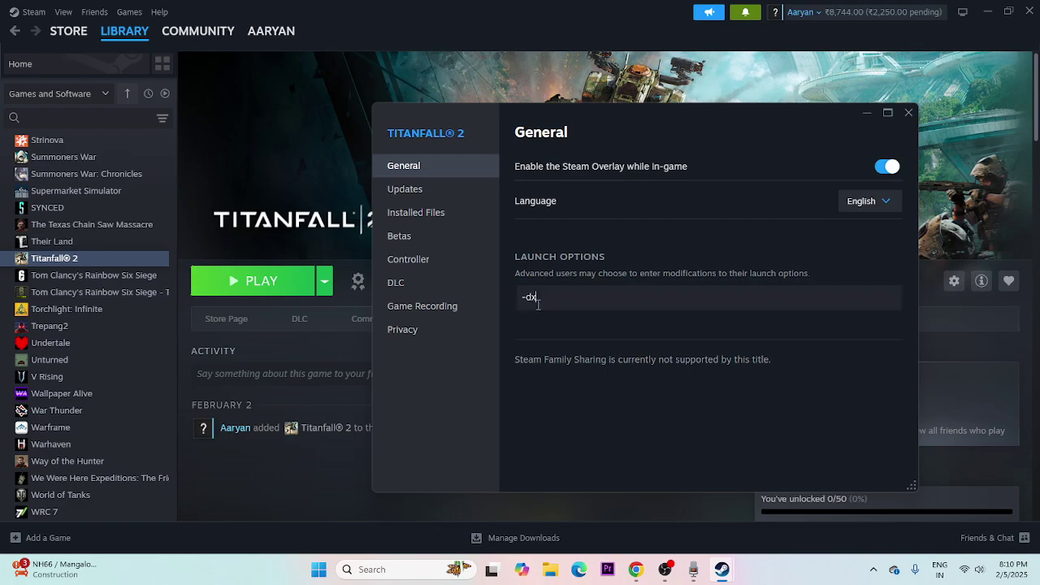
{"action": "type", "text": "-dx11"}
{"action": "key", "text": "BackSpace"}
{"action": "key", "text": "BackSpace"}
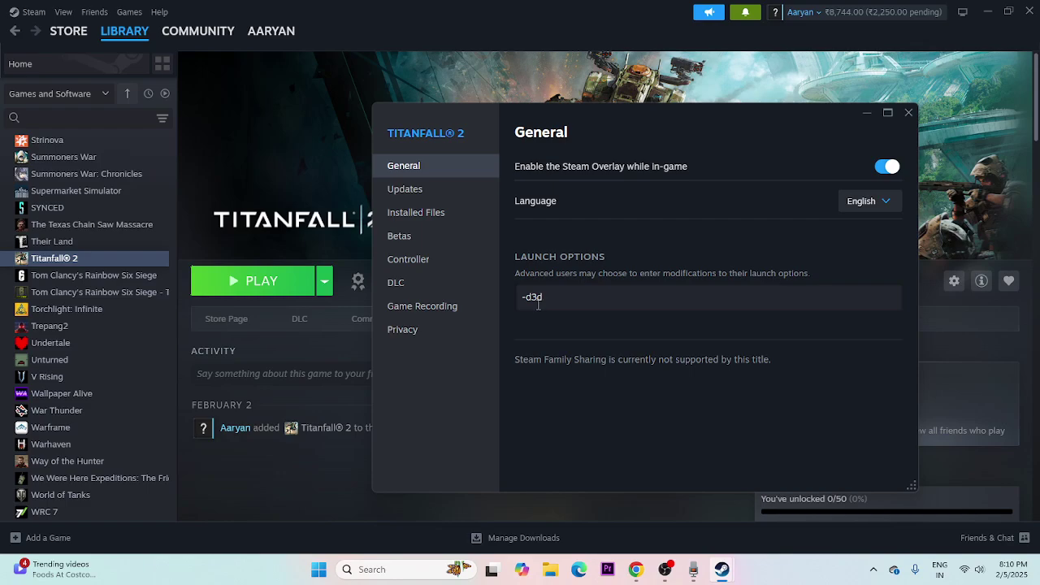
{"action": "key", "text": "BackSpace"}
{"action": "key", "text": "BackSpace"}
{"action": "key", "text": "BackSpace"}
{"action": "key", "text": "BackSpace"}
{"action": "left_click", "coordinate": [908, 112]}
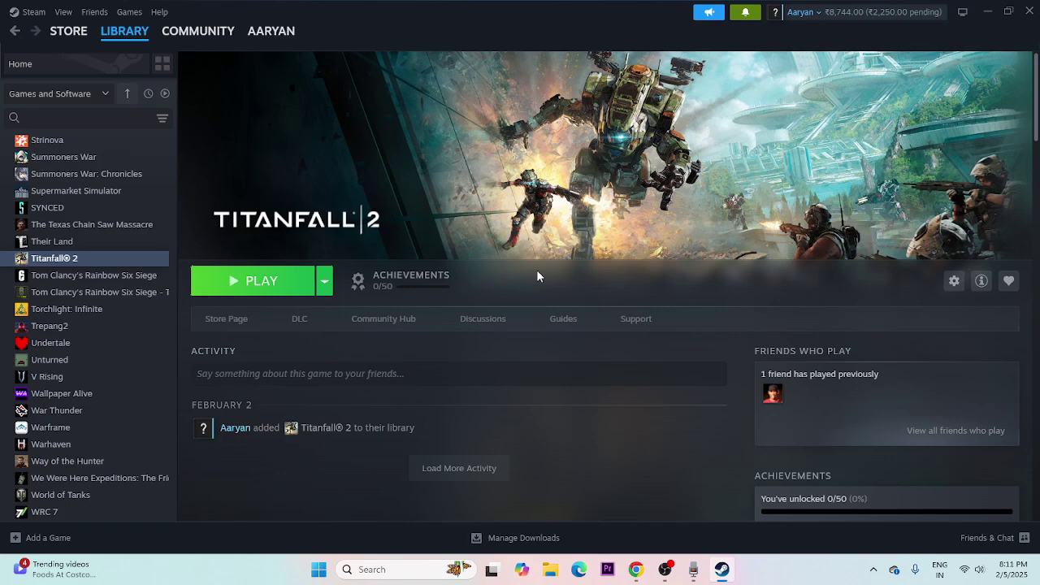
Step: Open Task Manager and maximize its window to show the running processes
{"action": "right_click", "coordinate": [318, 568]}
{"action": "left_click", "coordinate": [315, 410]}
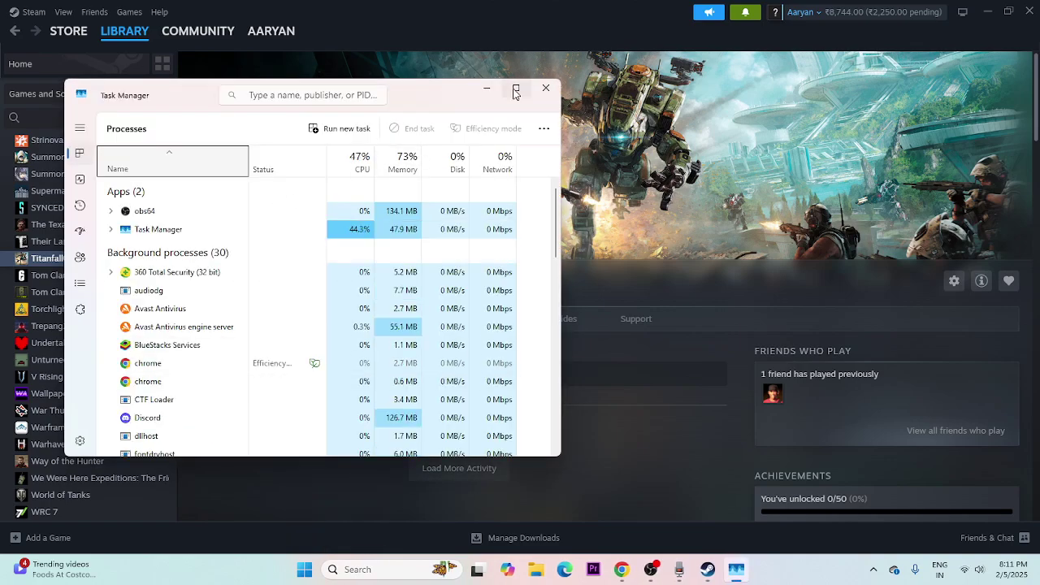
{"action": "left_click", "coordinate": [515, 93]}
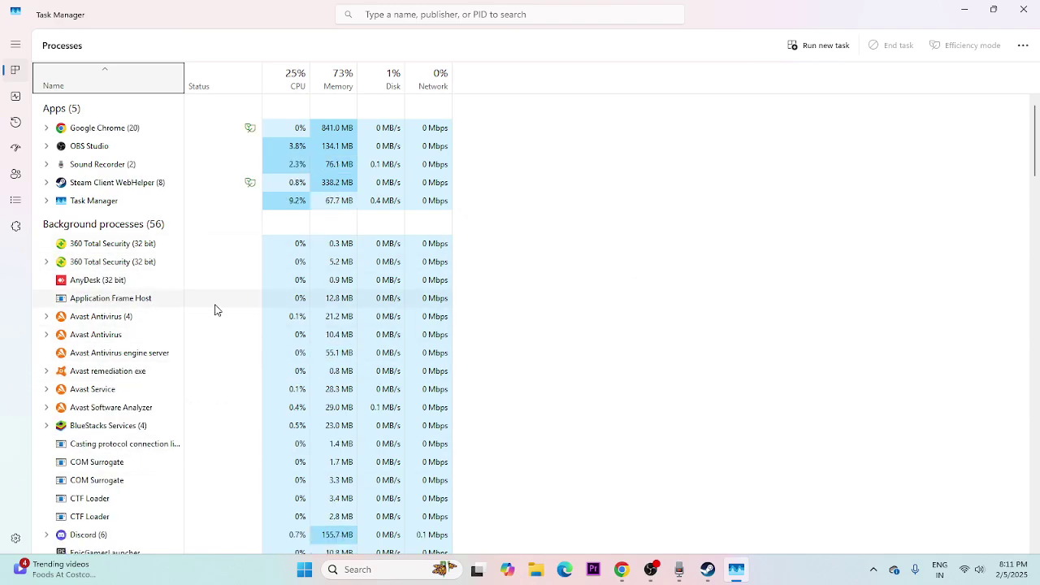
Step: End the Discord and EpicGamesLauncher background processes and close Task Manager
{"action": "scroll", "coordinate": [215, 309], "scroll_direction": "down", "scroll_amount": 1}
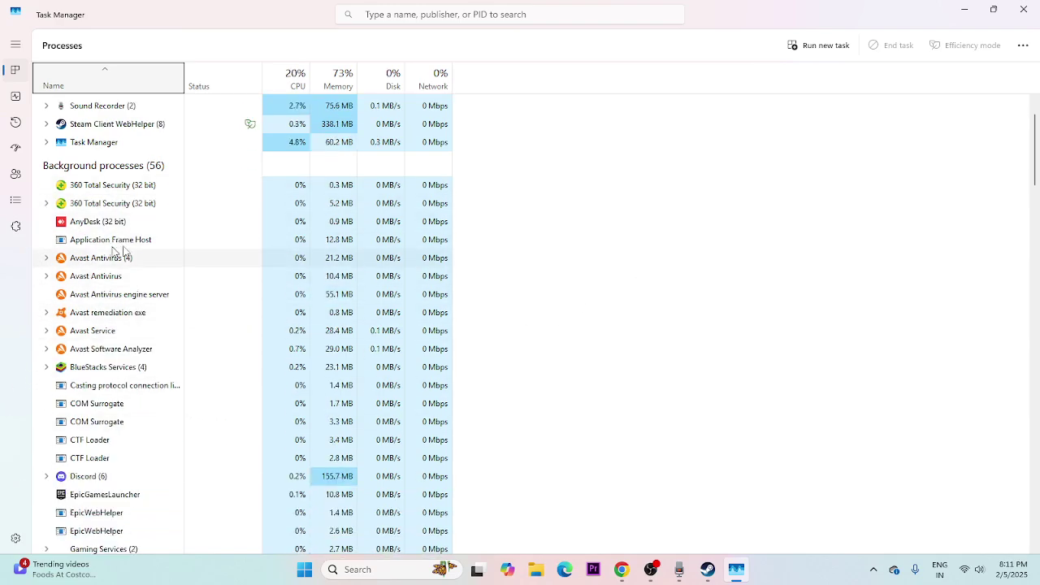
{"action": "scroll", "coordinate": [137, 323], "scroll_direction": "down", "scroll_amount": 1}
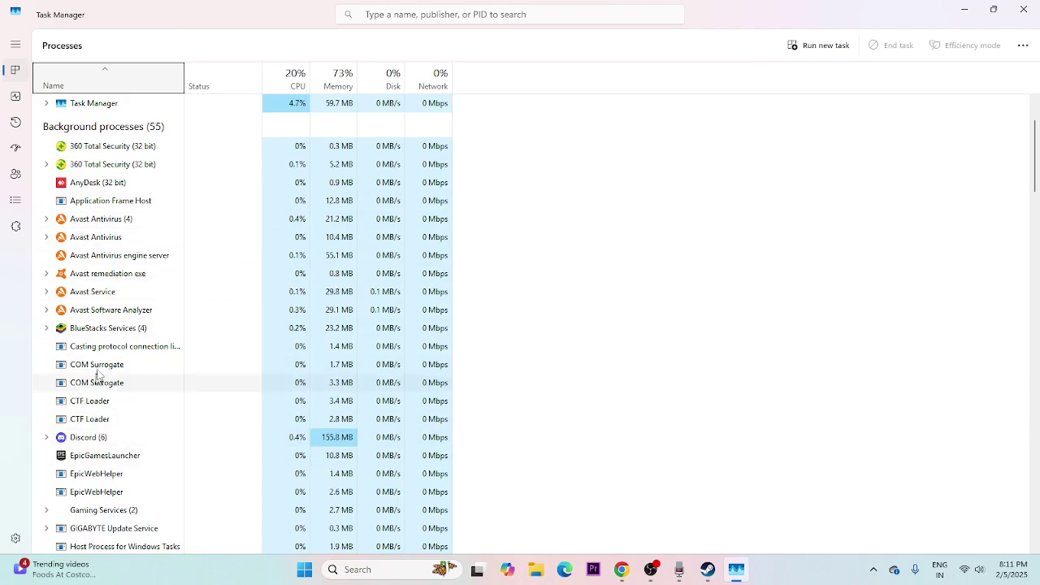
{"action": "right_click", "coordinate": [95, 437]}
{"action": "left_click", "coordinate": [131, 286]}
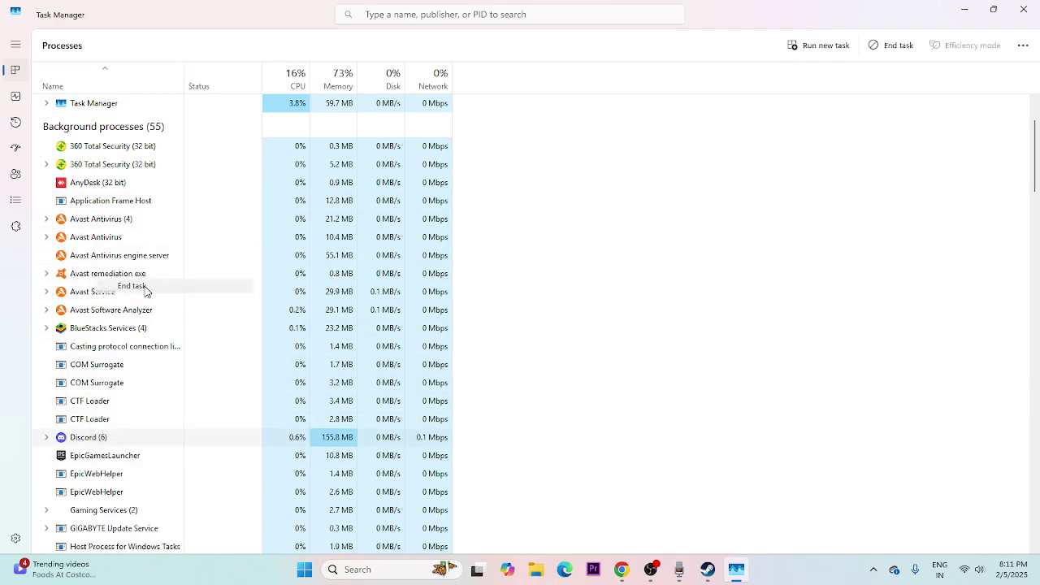
{"action": "right_click", "coordinate": [98, 455]}
{"action": "left_click", "coordinate": [127, 324]}
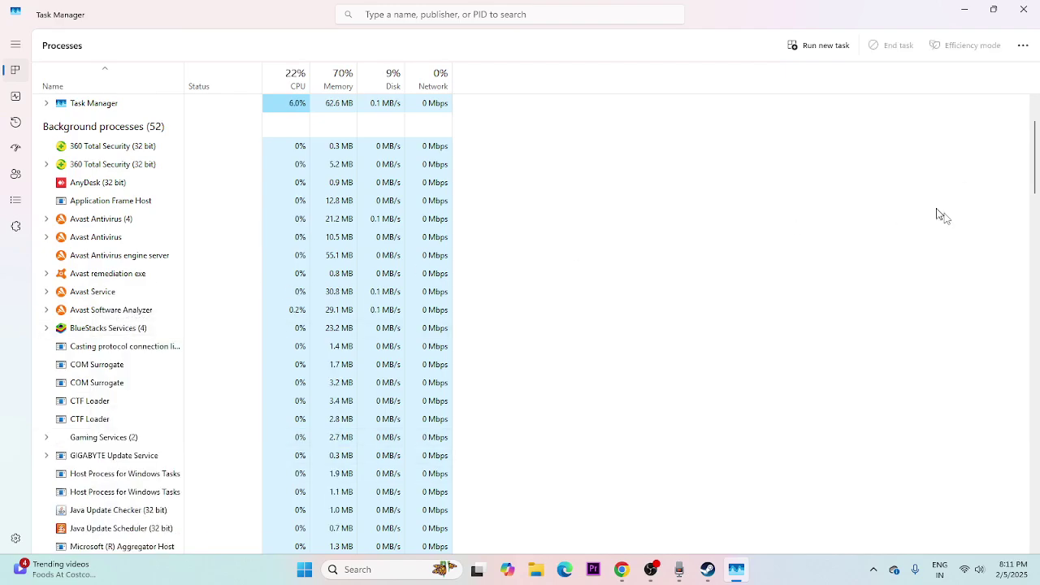
{"action": "left_click", "coordinate": [1024, 9]}
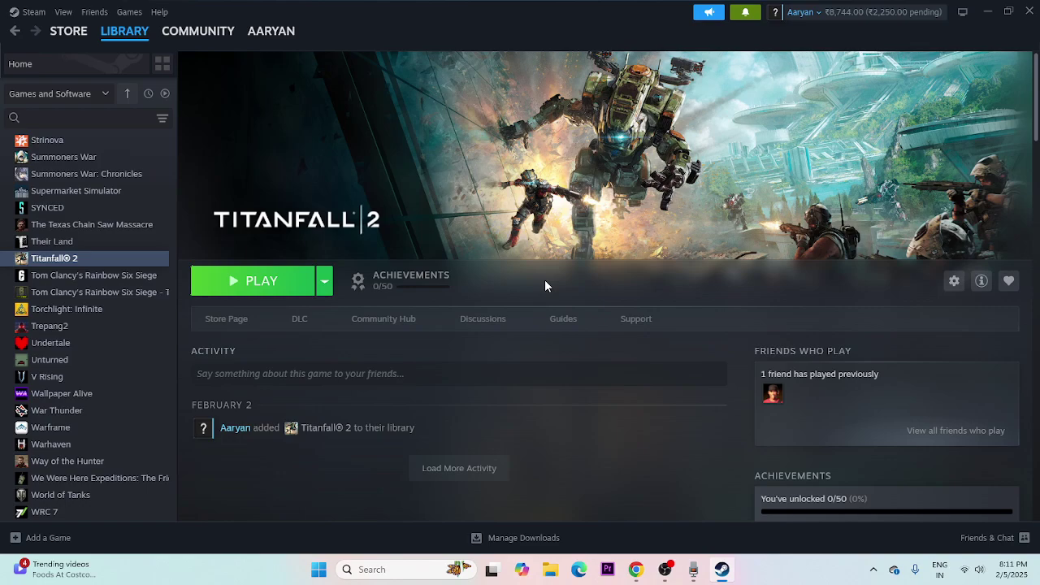
Step: Search Windows for graphics and open the Graphics settings page
{"action": "left_click", "coordinate": [368, 568]}
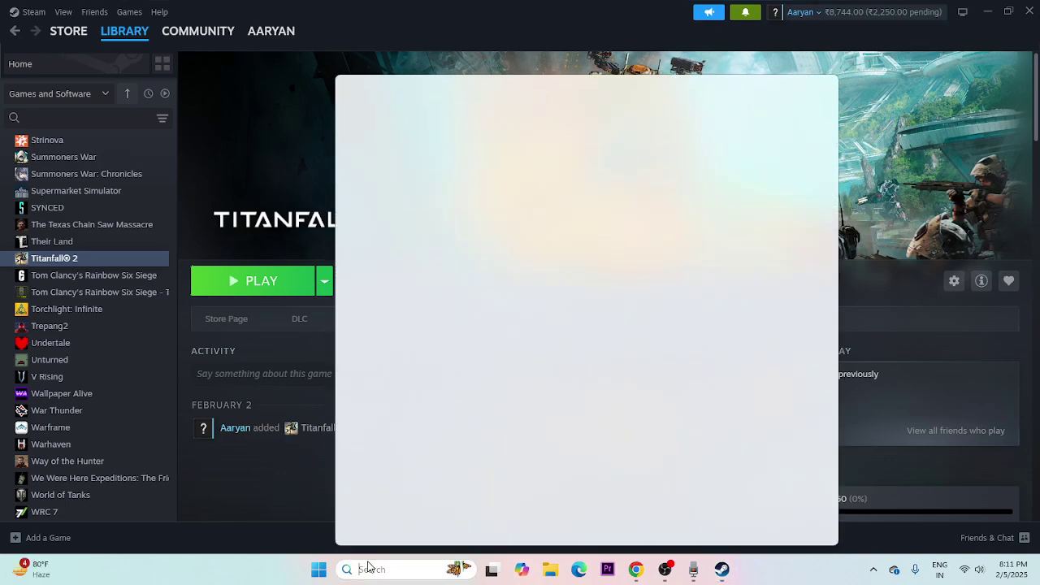
{"action": "type", "text": "GRAPHI"}
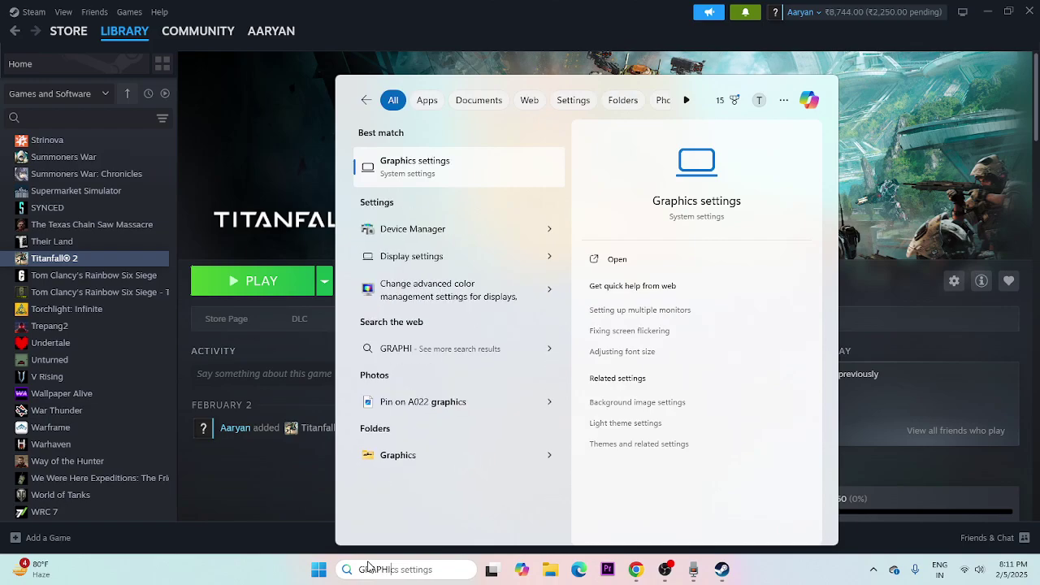
{"action": "type", "text": "CS"}
{"action": "left_click", "coordinate": [452, 160]}
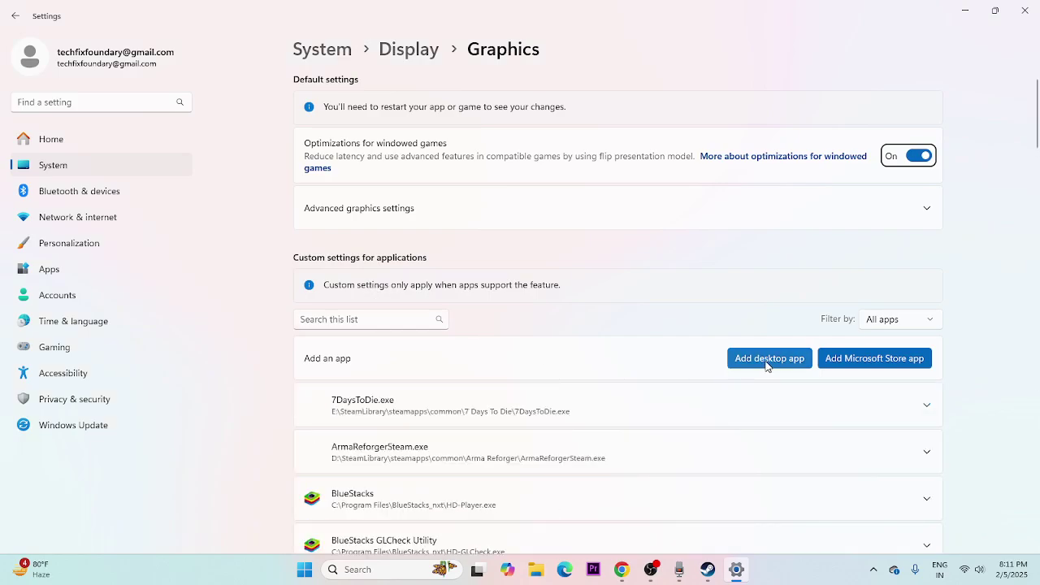
Step: Add the Titanfall2_trial application from E:\SteamLibrary\steamapps\common\Titanfall2 as a desktop app in the custom graphics settings
{"action": "left_click", "coordinate": [766, 360]}
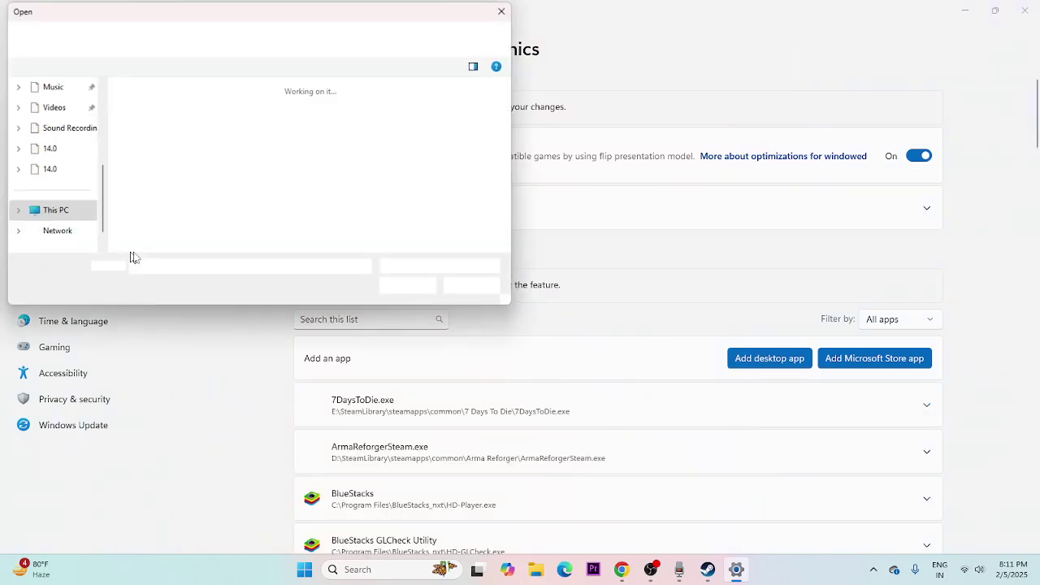
{"action": "double_click", "coordinate": [232, 156]}
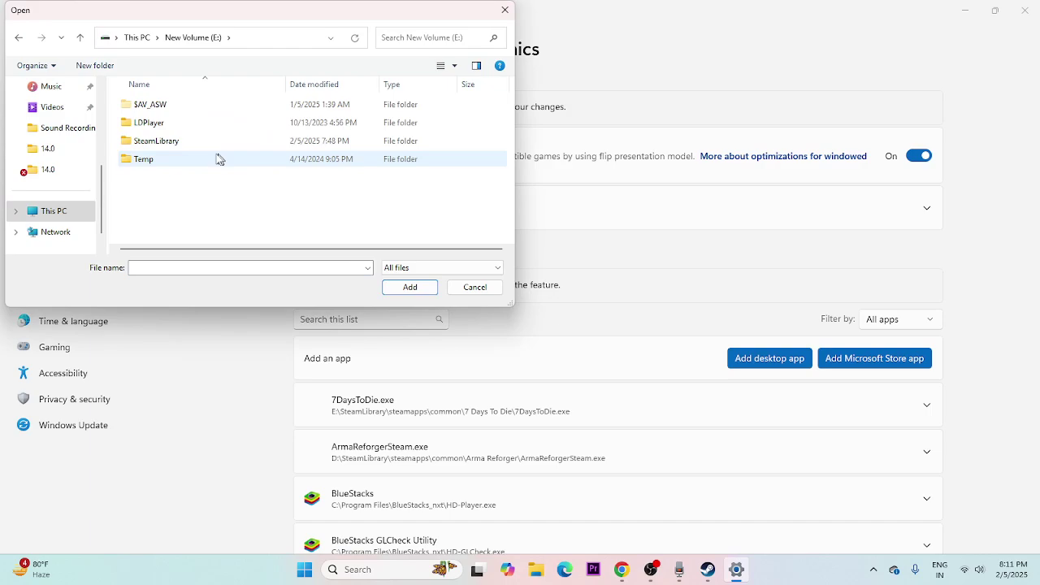
{"action": "left_click", "coordinate": [174, 148]}
{"action": "double_click", "coordinate": [174, 143]}
{"action": "double_click", "coordinate": [168, 106]}
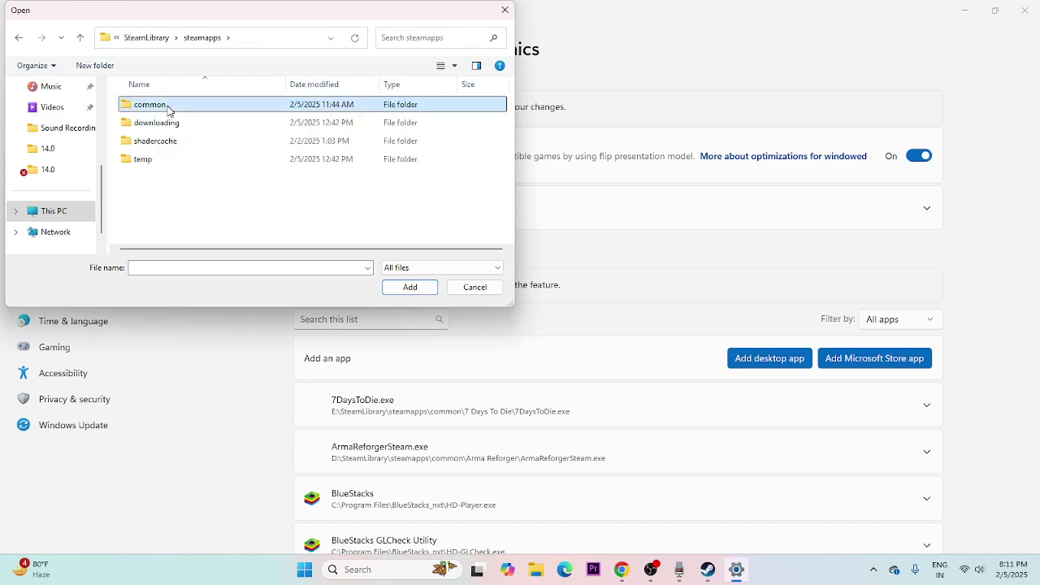
{"action": "double_click", "coordinate": [168, 105]}
{"action": "scroll", "coordinate": [179, 166], "scroll_direction": "down", "scroll_amount": 5}
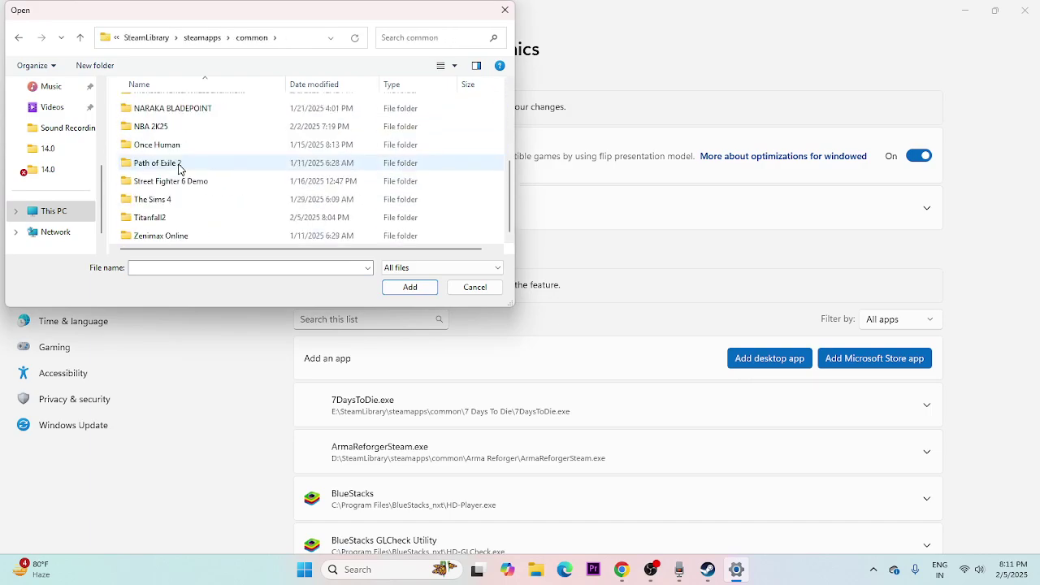
{"action": "double_click", "coordinate": [167, 218]}
{"action": "scroll", "coordinate": [175, 216], "scroll_direction": "down", "scroll_amount": 1}
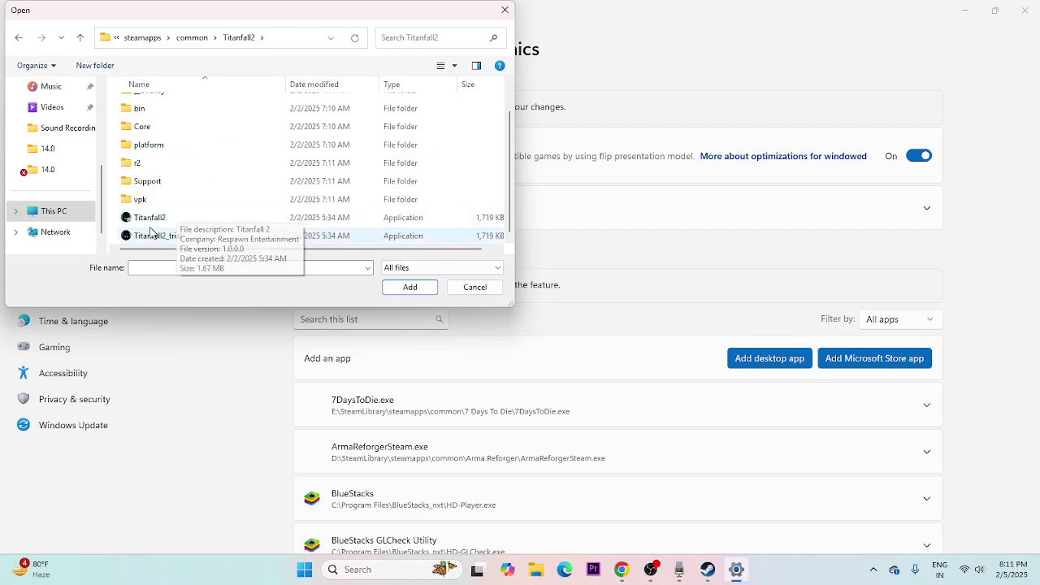
{"action": "left_click", "coordinate": [197, 235]}
{"action": "left_click", "coordinate": [404, 287]}
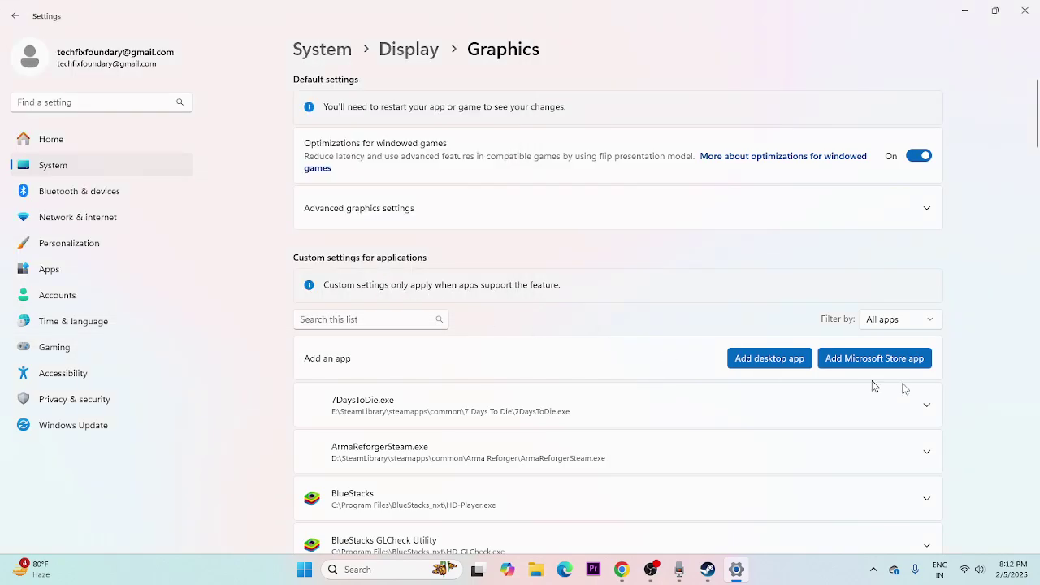
Step: Set the GPU preference of the Titanfall2_trial.exe entry to High Performance (NVIDIA GeForce GTX 1650 SUPER) and close Settings
{"action": "scroll", "coordinate": [989, 305], "scroll_direction": "down", "scroll_amount": 10}
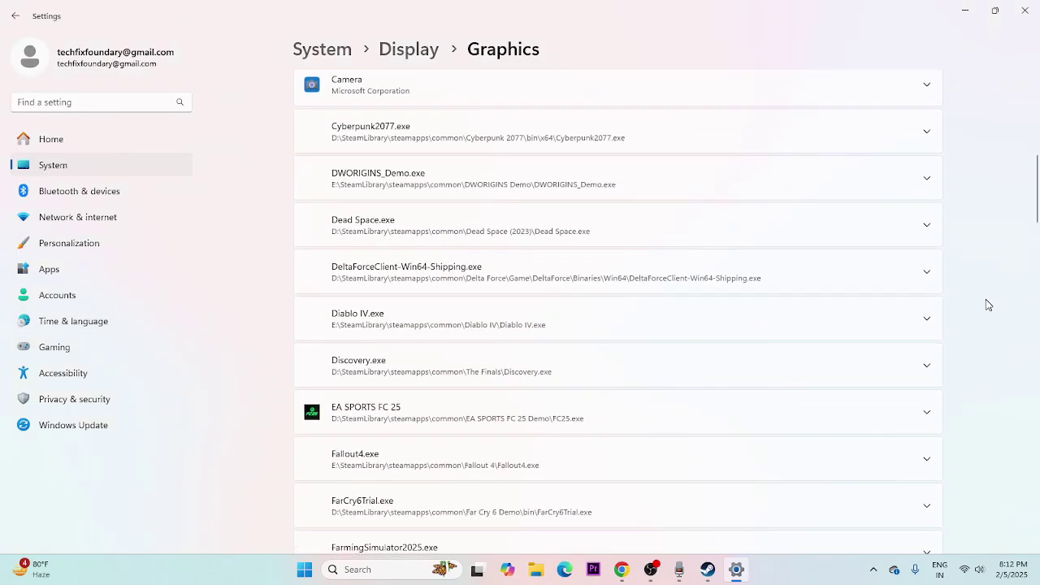
{"action": "scroll", "coordinate": [988, 305], "scroll_direction": "down", "scroll_amount": 8}
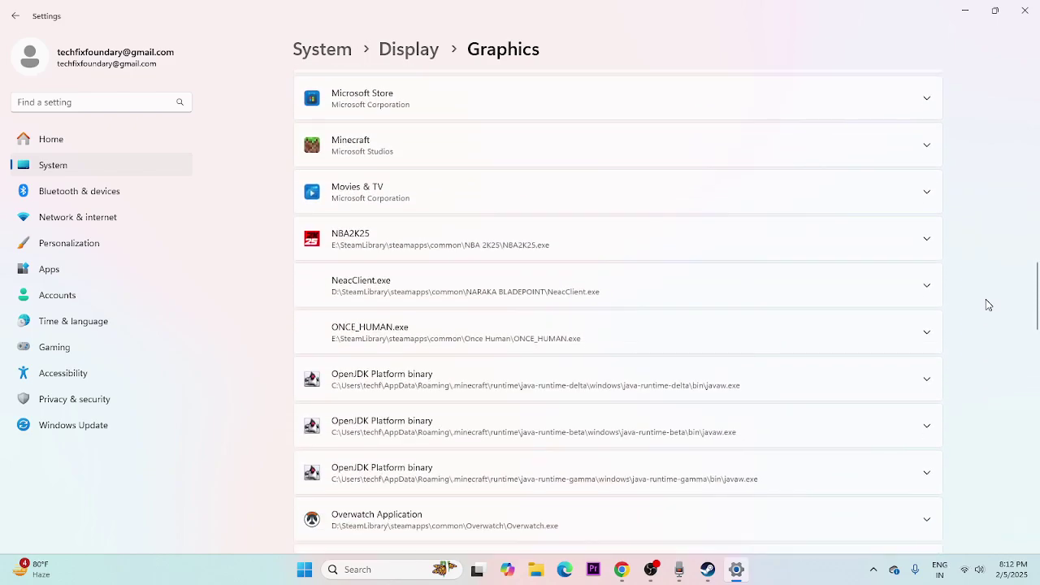
{"action": "scroll", "coordinate": [988, 305], "scroll_direction": "down", "scroll_amount": 8}
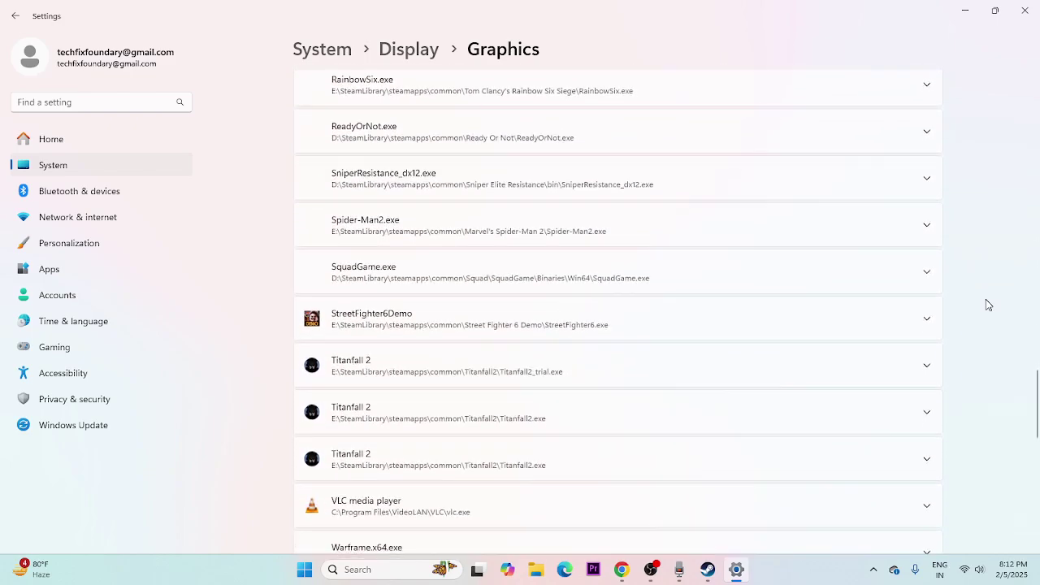
{"action": "left_click", "coordinate": [934, 225]}
{"action": "left_click", "coordinate": [895, 315]}
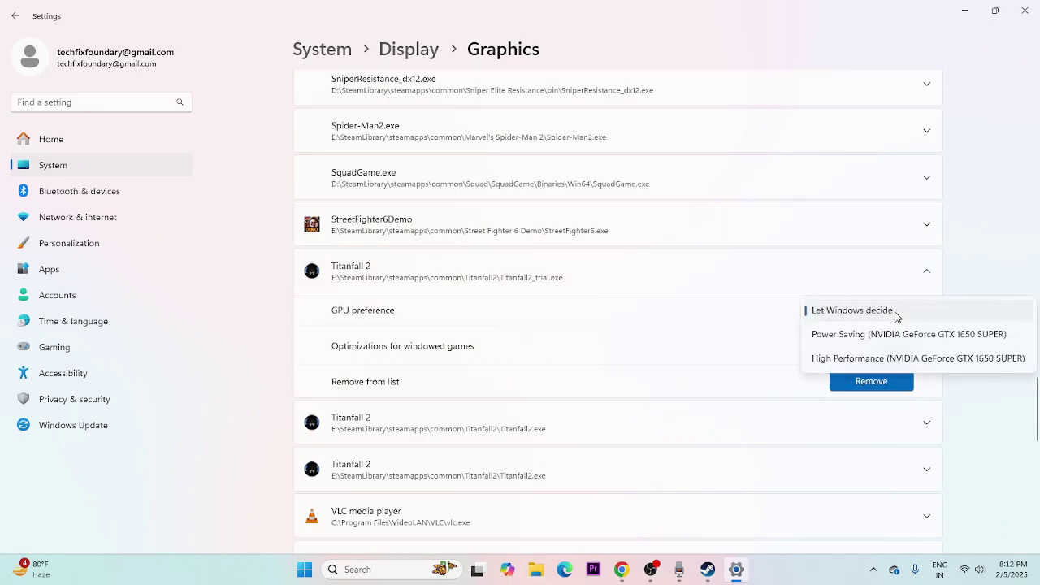
{"action": "left_click", "coordinate": [878, 362]}
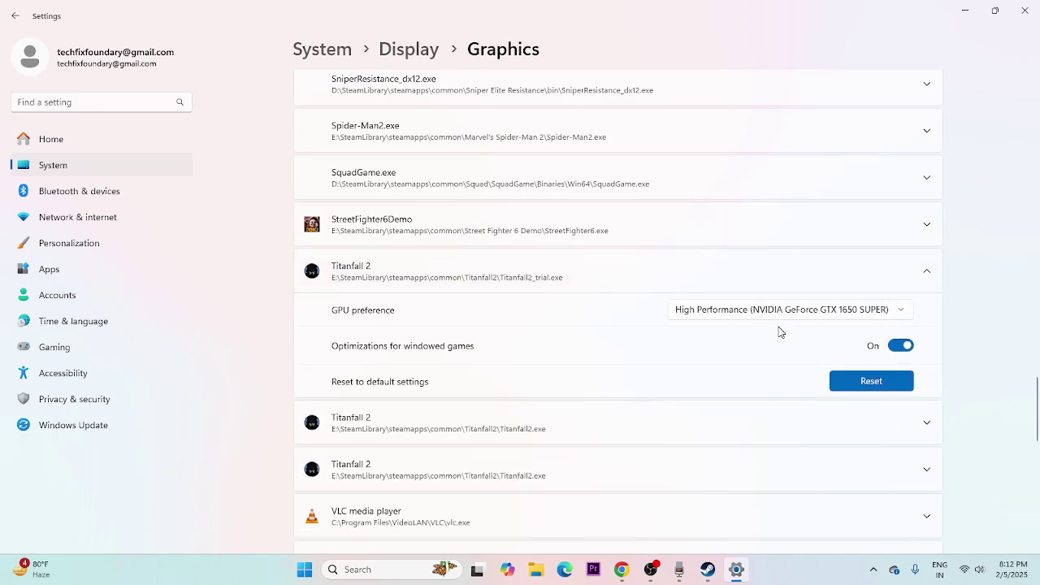
{"action": "left_click", "coordinate": [1025, 10]}
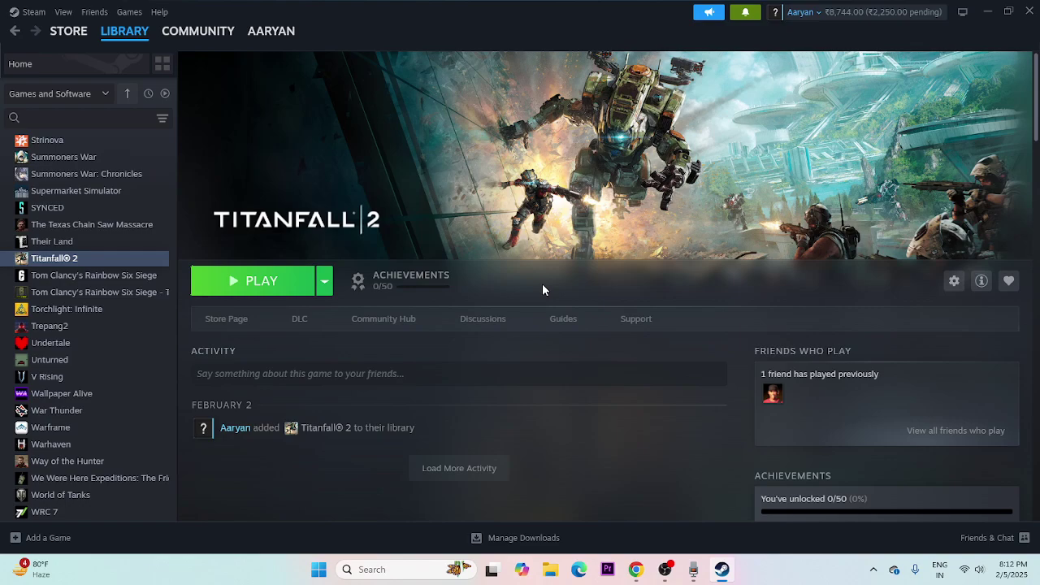
Step: Open the Virtual Memory settings through the performance options of Windows' advanced system settings
{"action": "left_click", "coordinate": [386, 569]}
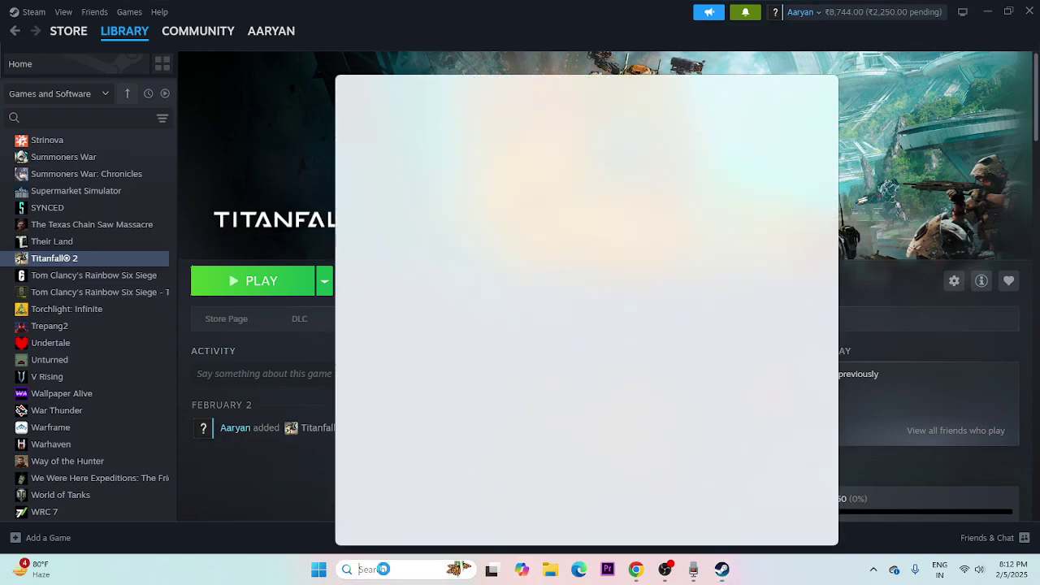
{"action": "type", "text": "VIEW"}
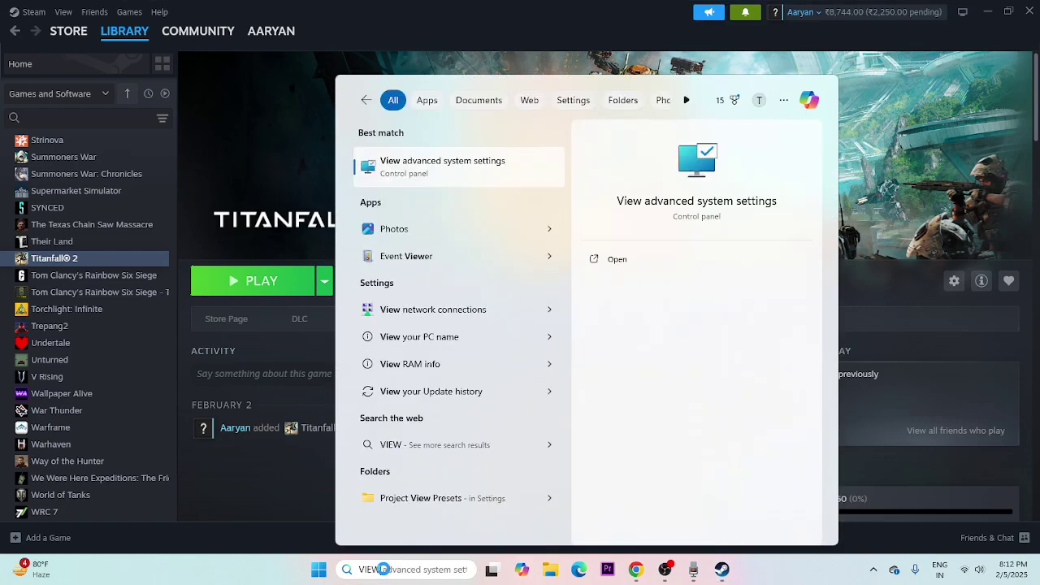
{"action": "left_click", "coordinate": [502, 163]}
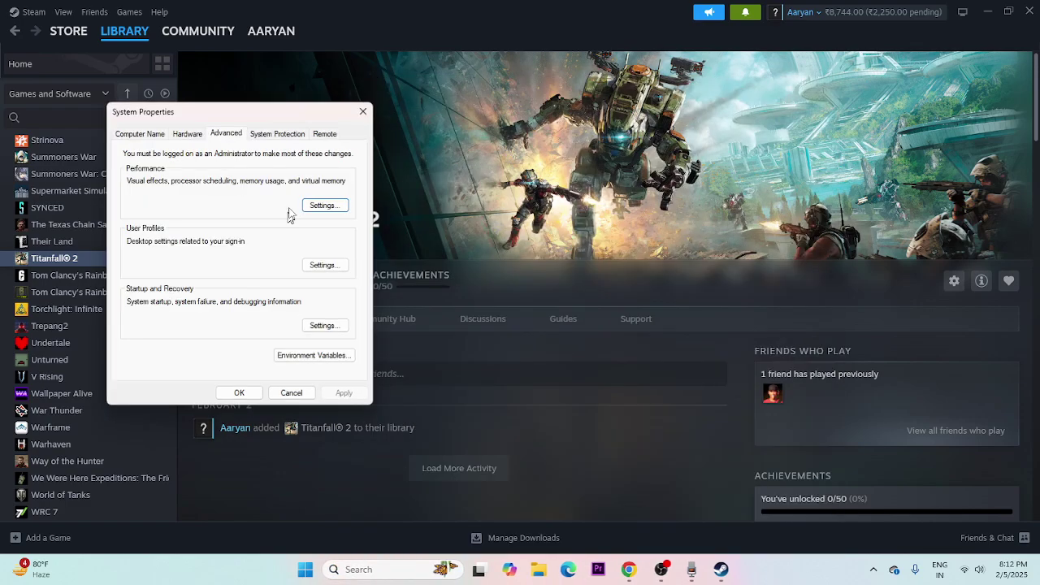
{"action": "left_click", "coordinate": [323, 206]}
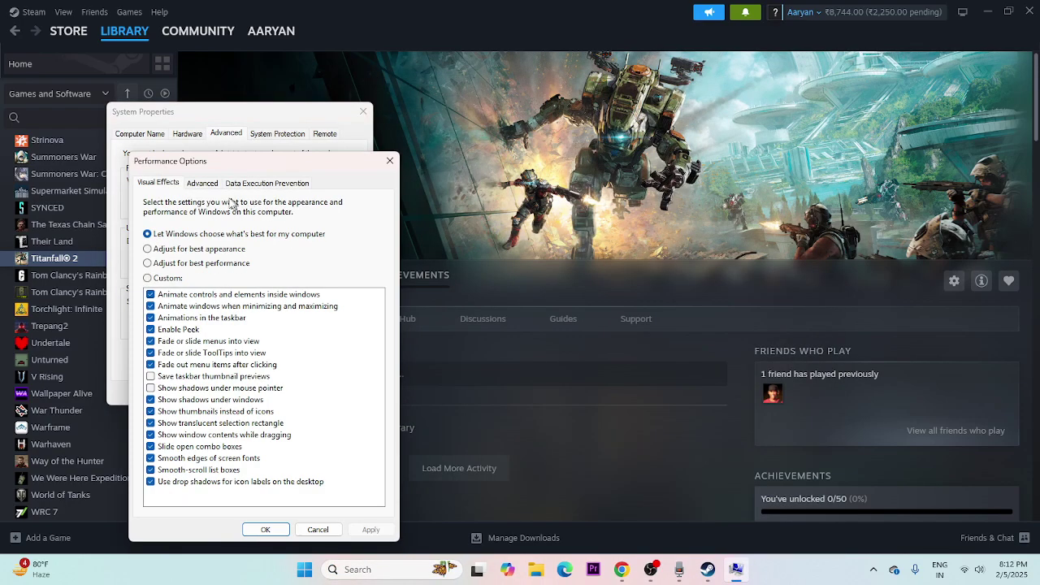
{"action": "left_click", "coordinate": [203, 183]}
{"action": "left_click", "coordinate": [329, 349]}
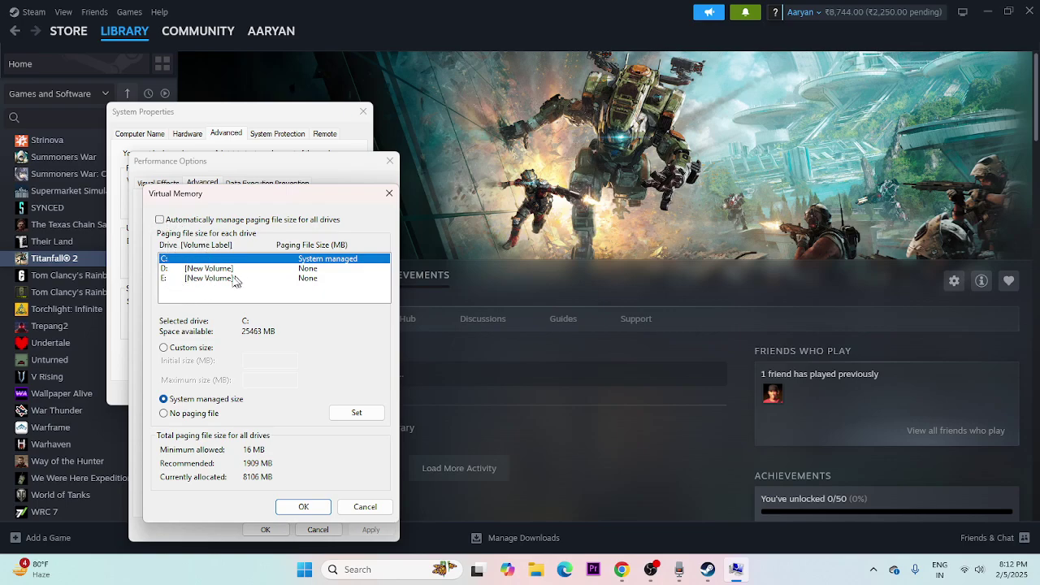
Step: Select drive E: in Virtual Memory and choose a custom paging file size for it
{"action": "left_click", "coordinate": [166, 279]}
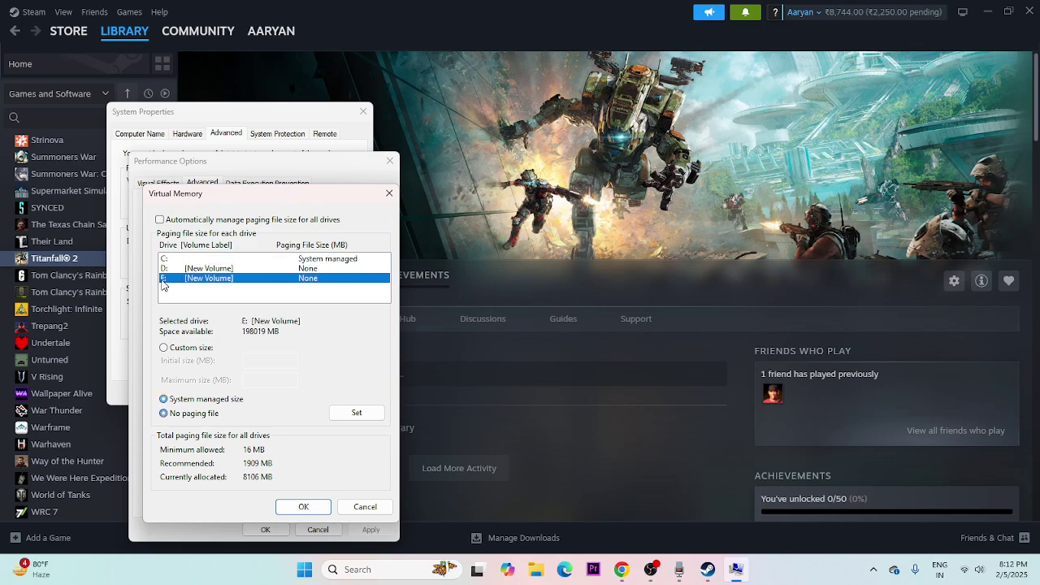
{"action": "left_click", "coordinate": [163, 349]}
{"action": "left_click", "coordinate": [247, 360]}
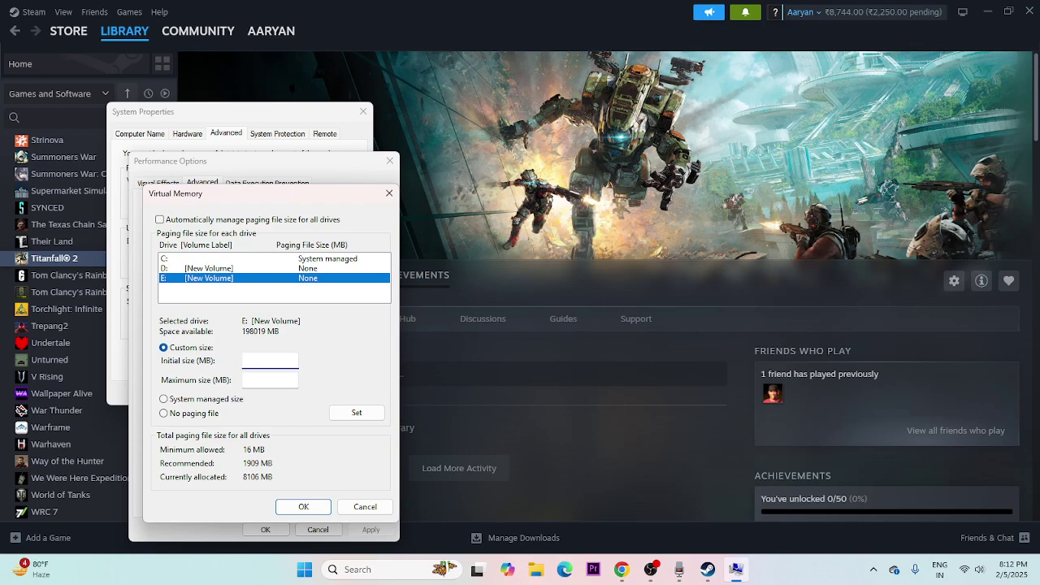
{"action": "left_click", "coordinate": [247, 380]}
Step: Open Calculator and multiply 16 by 1024 to convert the memory size to megabytes
{"action": "left_click", "coordinate": [352, 570]}
{"action": "type", "text": "CALCU"}
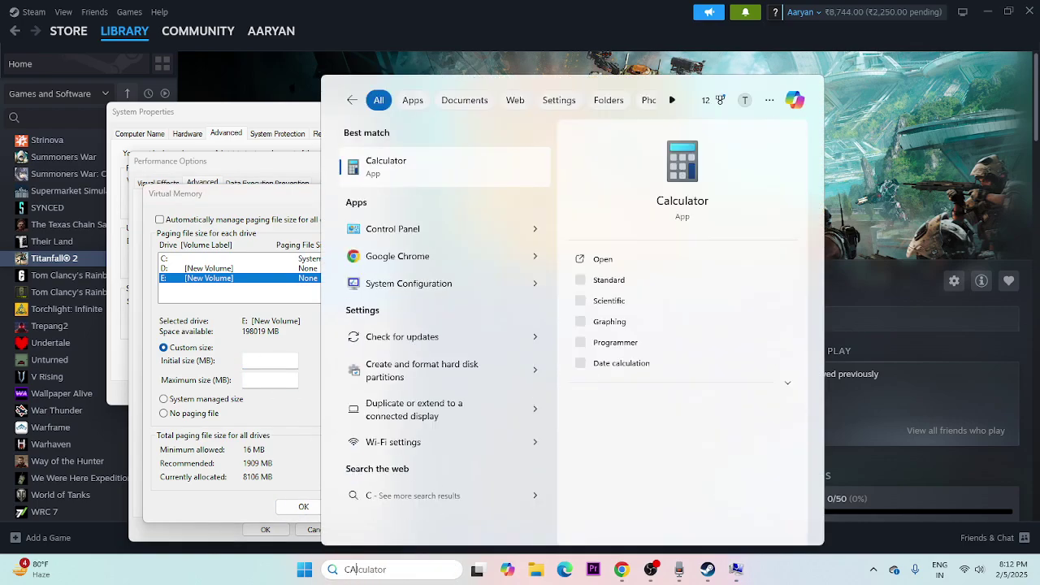
{"action": "type", "text": "LATOR"}
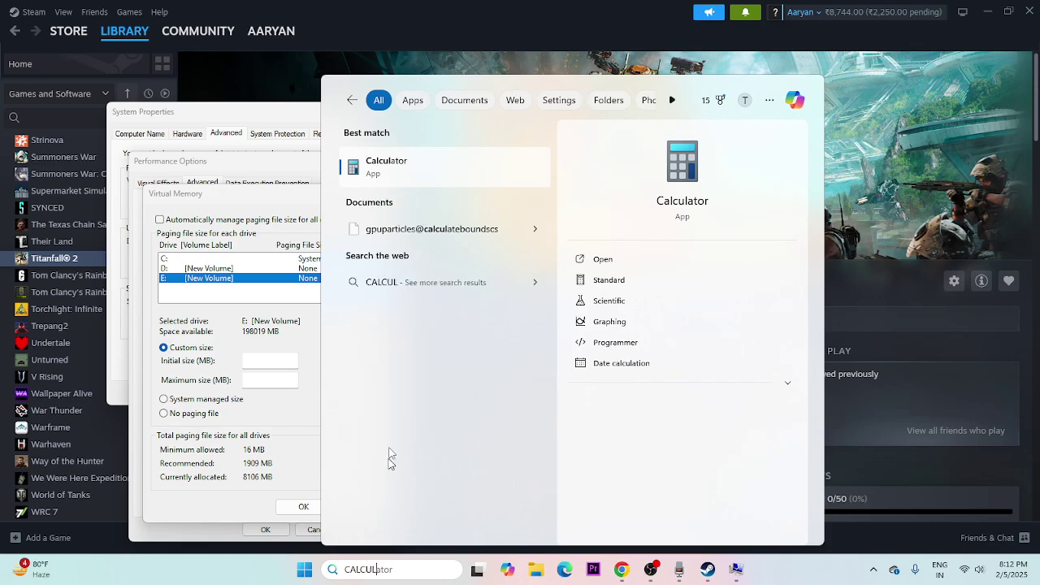
{"action": "left_click", "coordinate": [237, 397]}
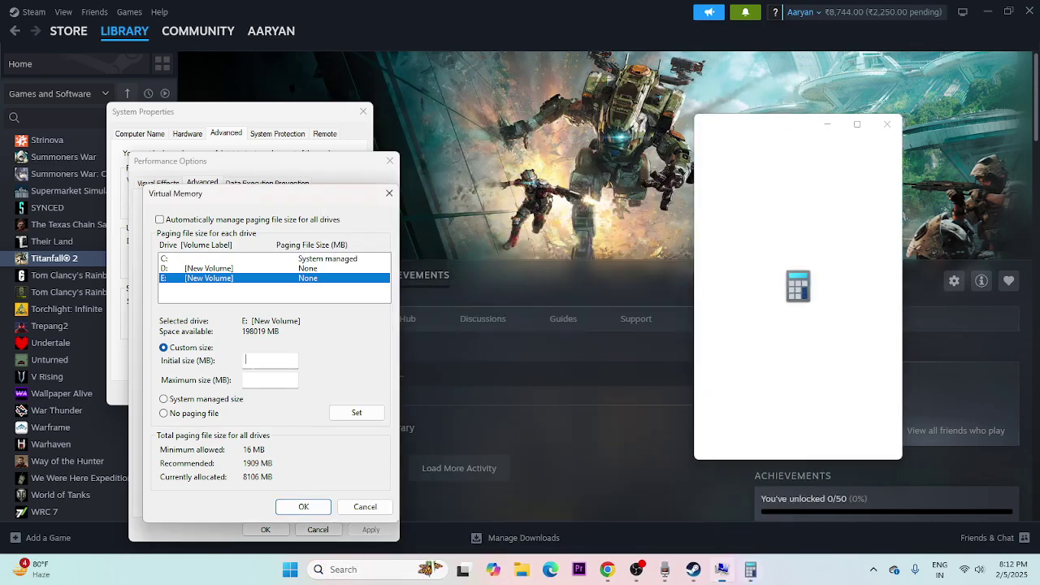
{"action": "left_click", "coordinate": [722, 407]}
{"action": "left_click", "coordinate": [837, 377]}
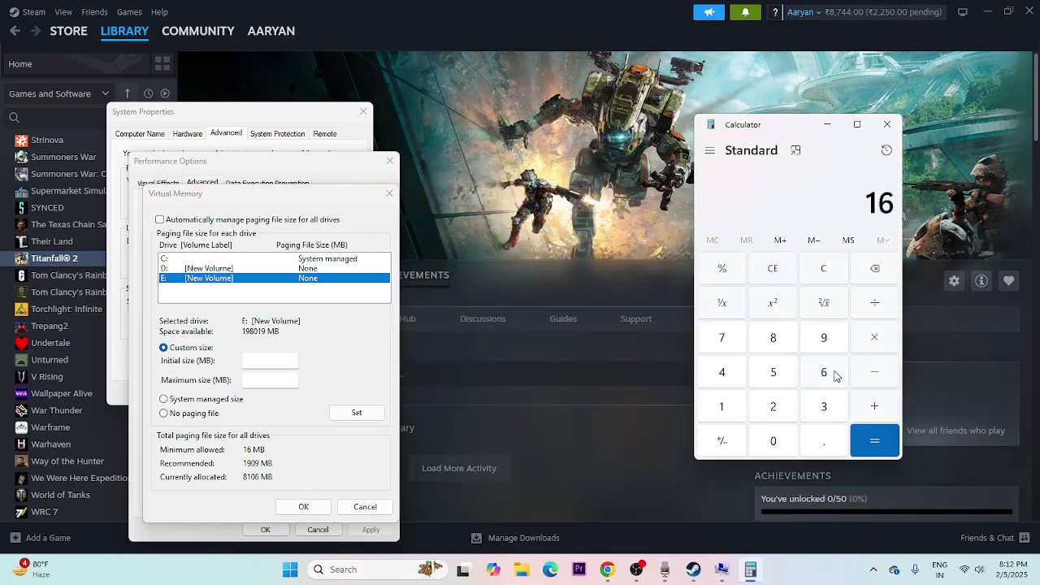
{"action": "left_click", "coordinate": [878, 337]}
{"action": "left_click", "coordinate": [739, 407]}
{"action": "left_click", "coordinate": [763, 440]}
{"action": "left_click", "coordinate": [774, 414]}
{"action": "left_click", "coordinate": [731, 378]}
{"action": "left_click", "coordinate": [875, 440]}
Step: Multiply the converted memory size of 16384 by 1.5 in Calculator
{"action": "left_click", "coordinate": [885, 353]}
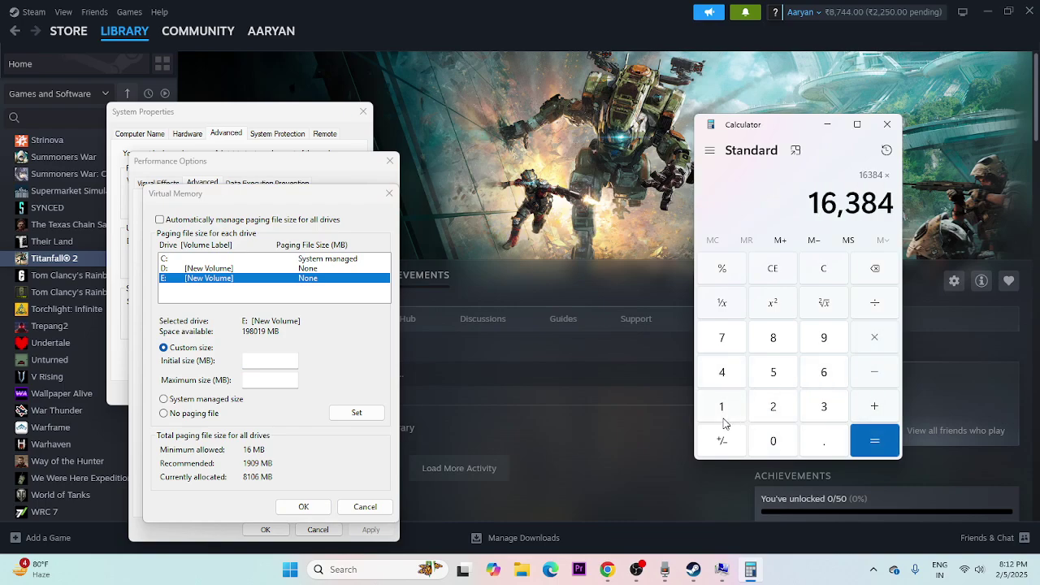
{"action": "left_click", "coordinate": [724, 414]}
{"action": "left_click", "coordinate": [805, 445]}
{"action": "left_click", "coordinate": [782, 380]}
{"action": "left_click", "coordinate": [869, 440]}
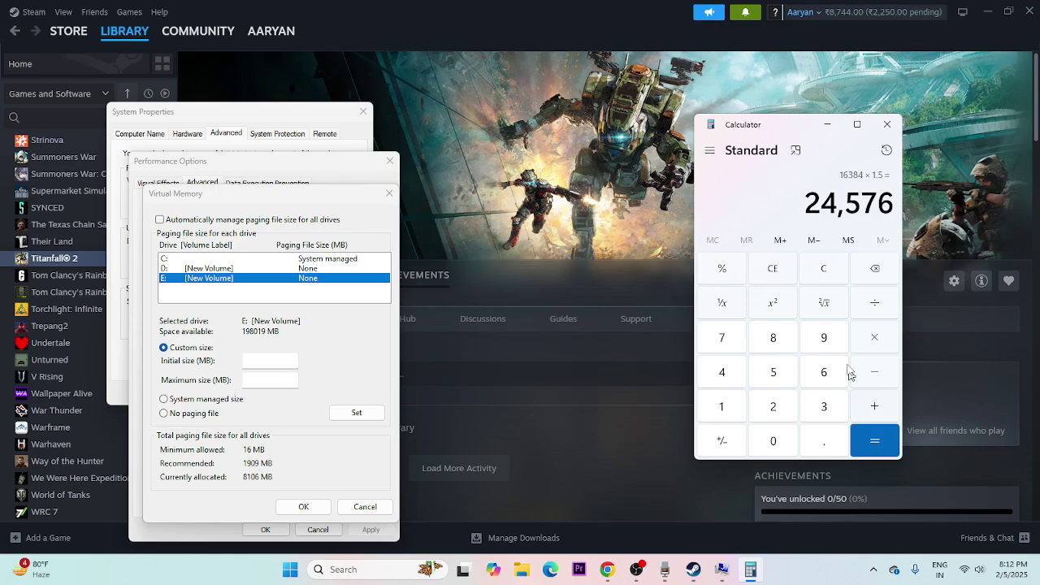
Step: Copy the calculated 24,576 from Calculator into the Initial size (MB) of drive E:'s custom paging file
{"action": "left_click_drag", "start_coordinate": [805, 203], "coordinate": [894, 203]}
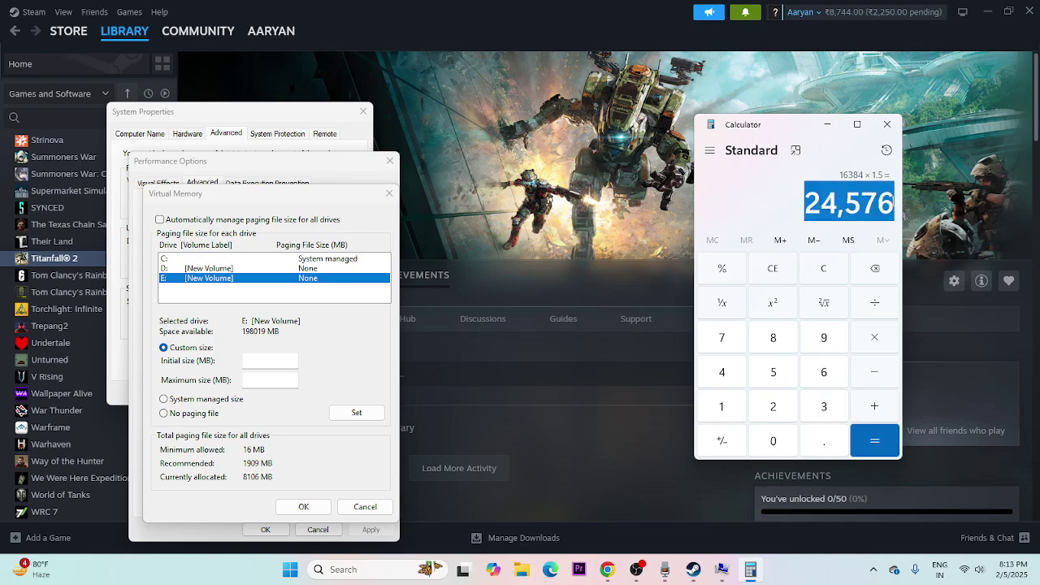
{"action": "key", "text": "ctrl+c"}
{"action": "right_click", "coordinate": [276, 360]}
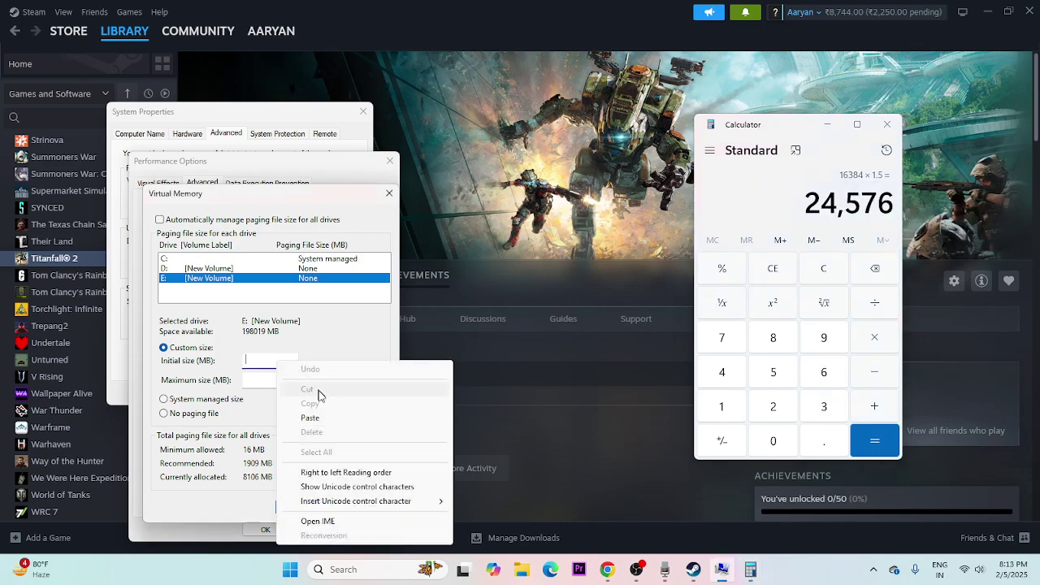
{"action": "left_click", "coordinate": [311, 418]}
Step: Clear Calculator and multiply 16 by 1024 again for the maximum paging file size
{"action": "left_click", "coordinate": [767, 275]}
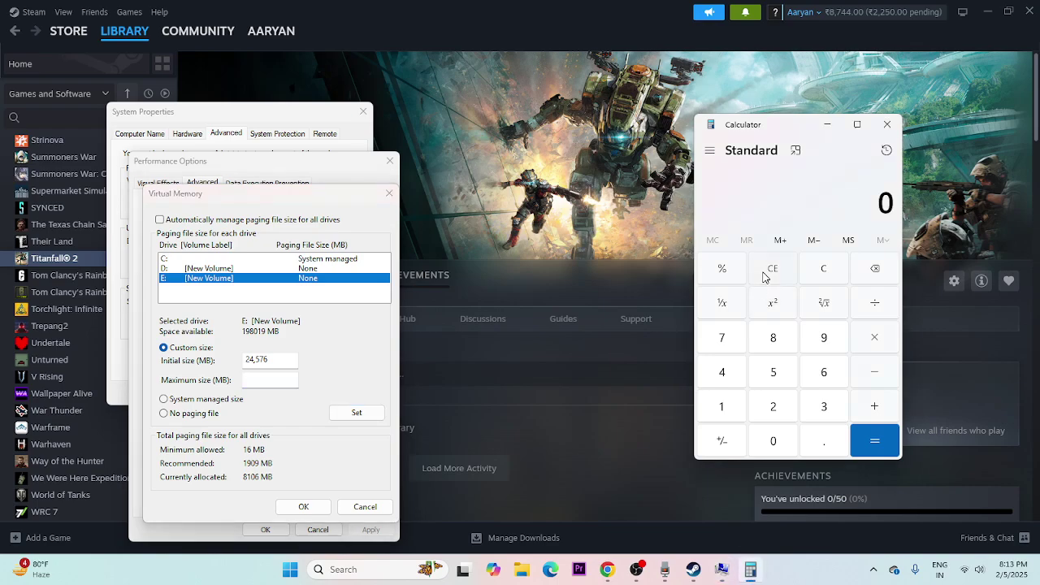
{"action": "left_click", "coordinate": [729, 403]}
{"action": "left_click", "coordinate": [804, 384]}
{"action": "left_click", "coordinate": [872, 345]}
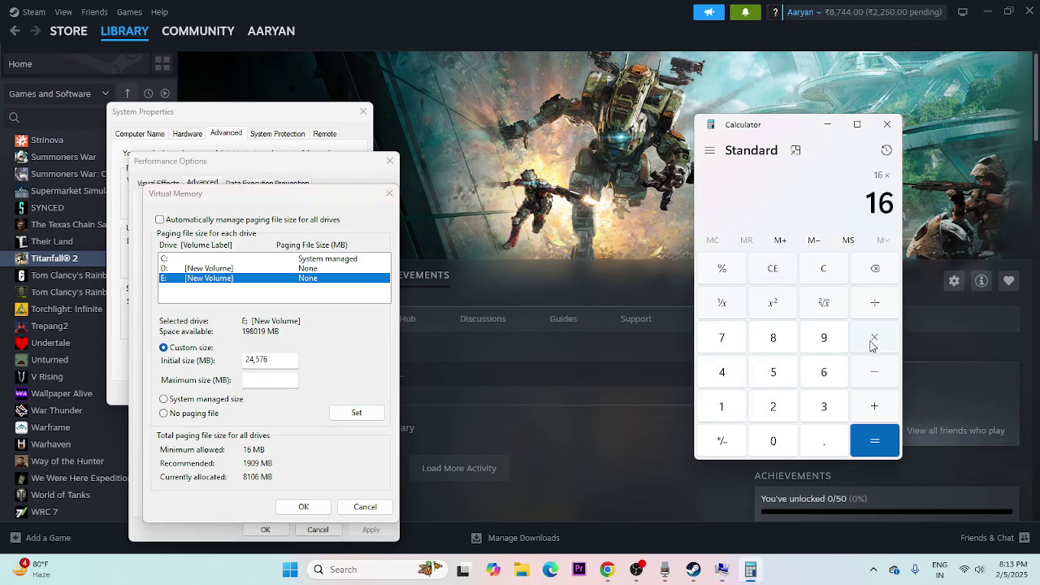
{"action": "left_click", "coordinate": [735, 405]}
{"action": "left_click", "coordinate": [764, 440]}
{"action": "left_click", "coordinate": [764, 406]}
{"action": "left_click", "coordinate": [725, 377]}
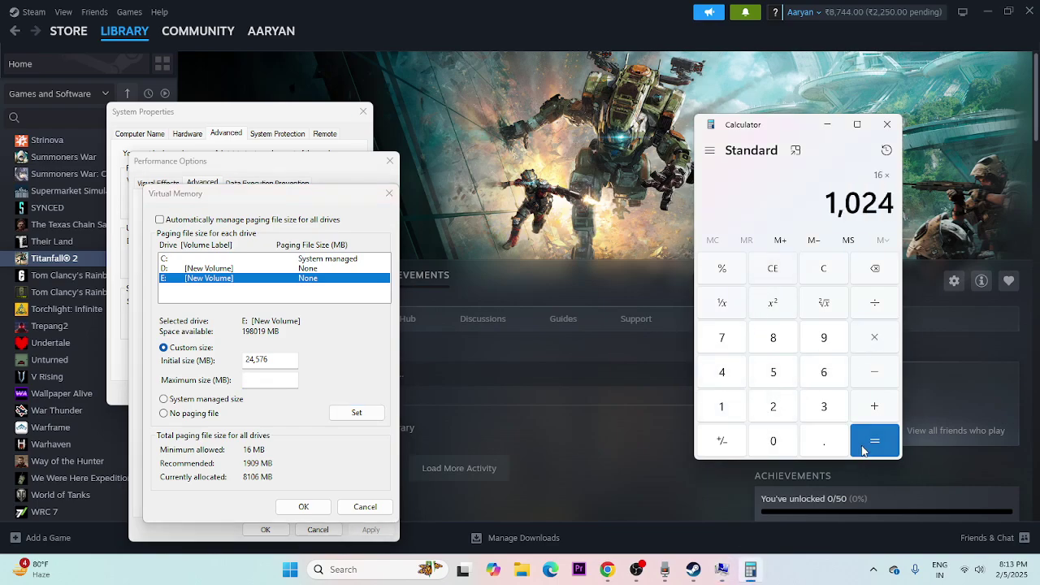
{"action": "left_click", "coordinate": [870, 440]}
Step: Multiply the converted memory size of 16384 by 3 in Calculator
{"action": "left_click", "coordinate": [873, 334]}
{"action": "left_click", "coordinate": [824, 410]}
{"action": "left_click", "coordinate": [874, 440]}
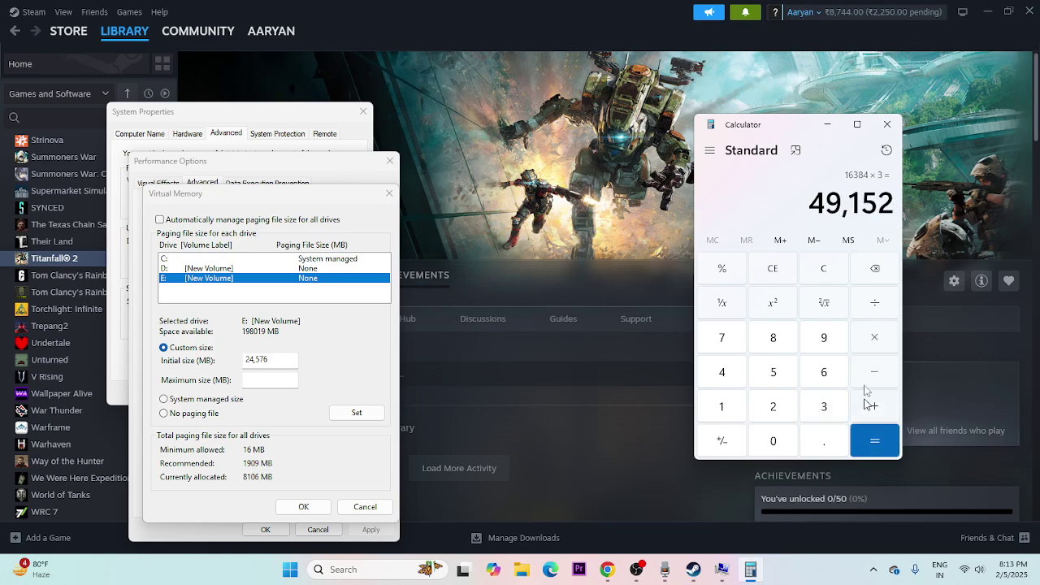
Step: Copy the calculated 49,152 from Calculator into the Maximum size (MB) of drive E:'s custom paging file
{"action": "right_click", "coordinate": [816, 198]}
{"action": "left_click", "coordinate": [935, 227]}
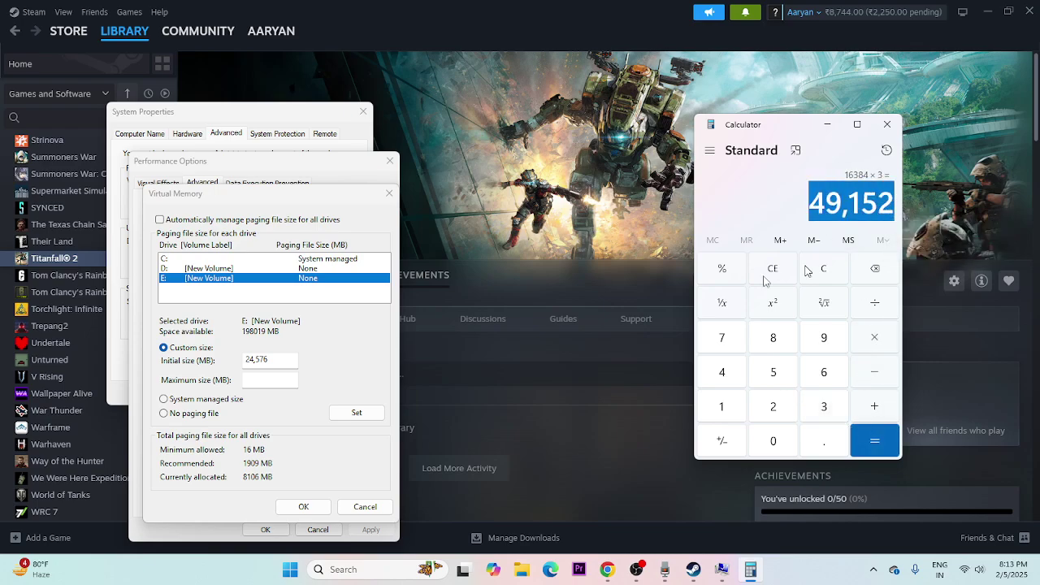
{"action": "right_click", "coordinate": [289, 380]}
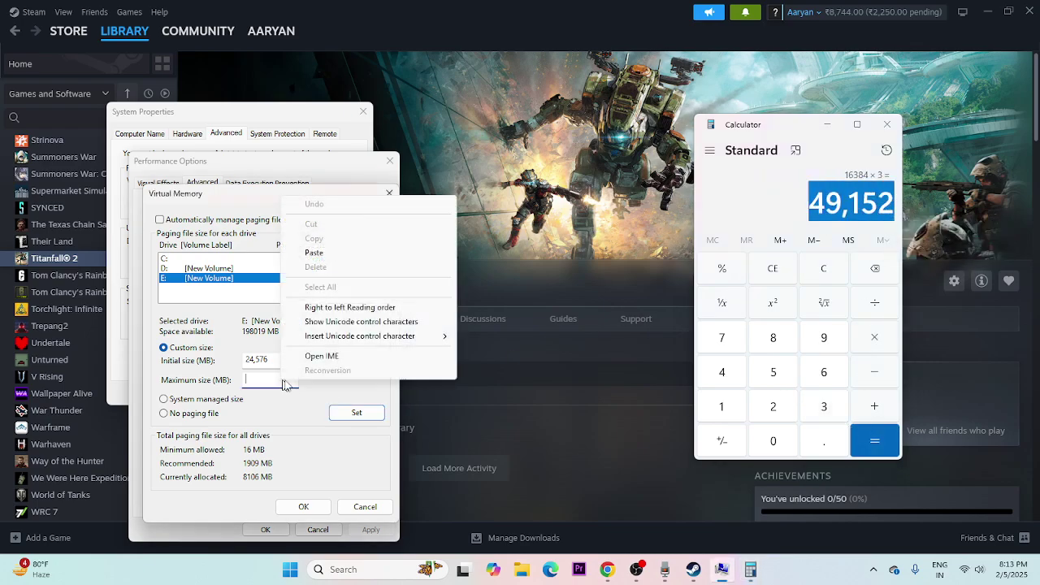
{"action": "left_click", "coordinate": [334, 252]}
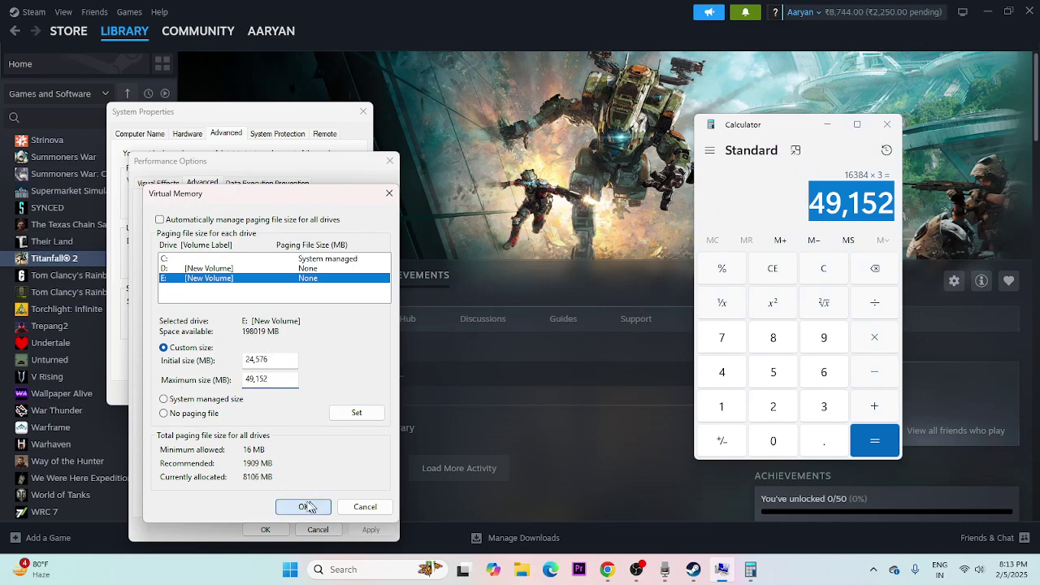
Step: Confirm the Virtual Memory and Performance Options settings, and close System Properties and Calculator
{"action": "left_click", "coordinate": [303, 506]}
{"action": "left_click", "coordinate": [259, 529]}
{"action": "left_click", "coordinate": [363, 111]}
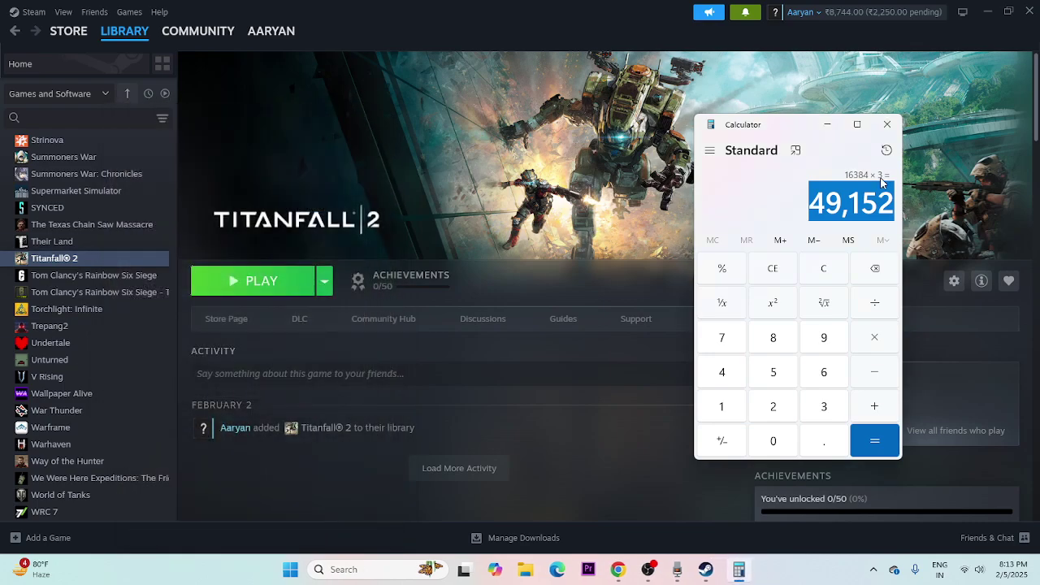
{"action": "left_click", "coordinate": [886, 124]}
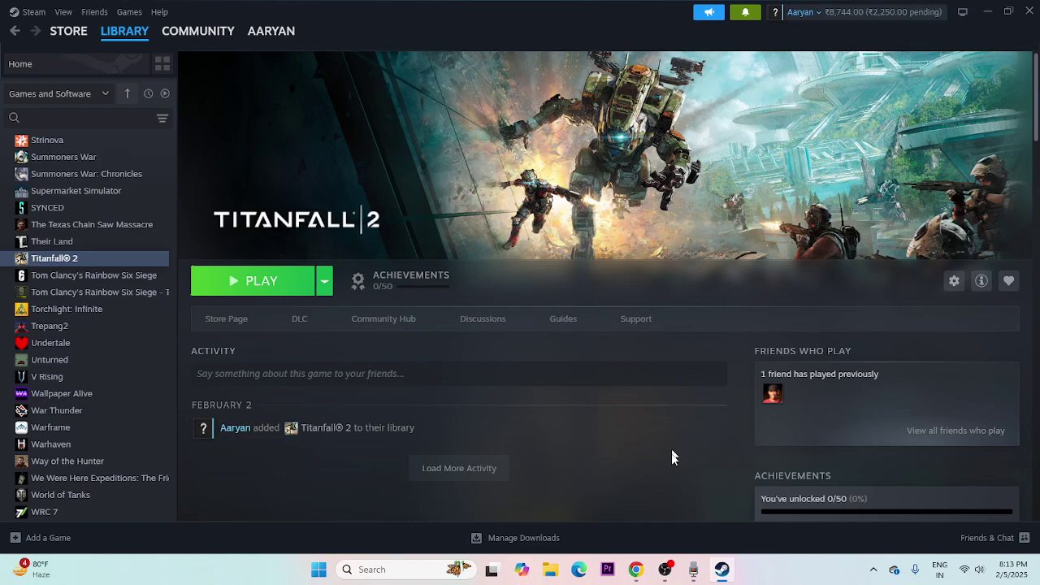
Step: Switch to Chrome and bring up the Manual Driver Search on NVIDIA's drivers page
{"action": "left_click", "coordinate": [636, 569]}
{"action": "left_click", "coordinate": [262, 13]}
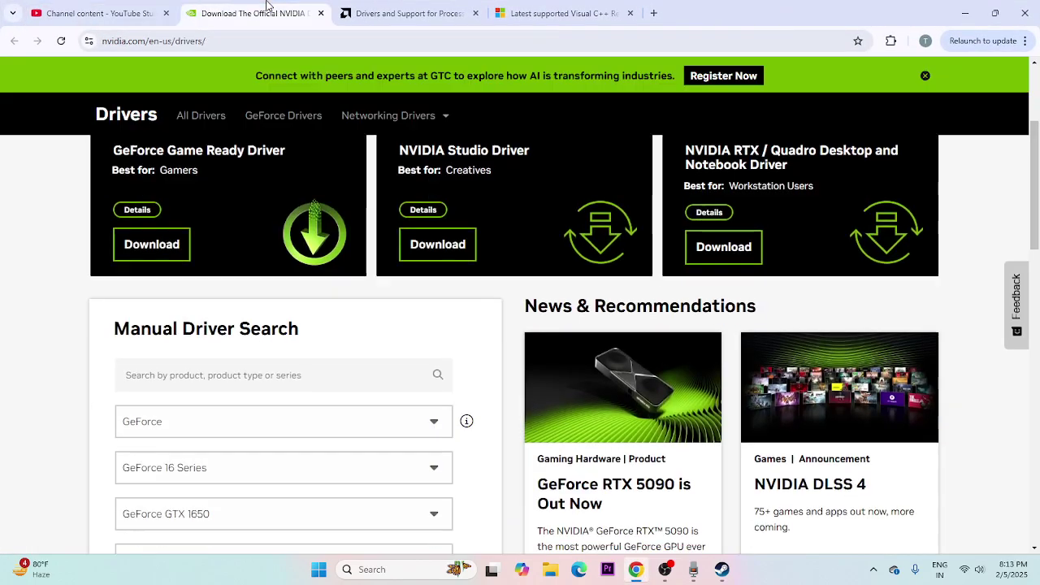
{"action": "scroll", "coordinate": [894, 195], "scroll_direction": "down", "scroll_amount": 2}
{"action": "scroll", "coordinate": [1027, 214], "scroll_direction": "down", "scroll_amount": 1}
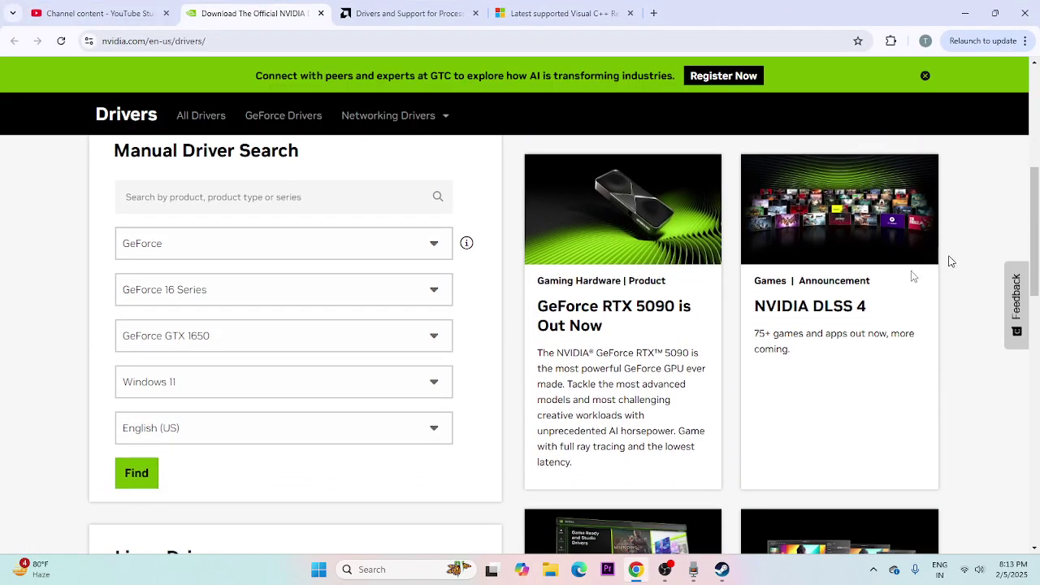
Step: Find NVIDIA drivers for GeForce 16 Series, GeForce GTX 1650 on Windows 11, and examine the GeForce Game Ready Driver's version
{"action": "left_click", "coordinate": [172, 247]}
{"action": "left_click", "coordinate": [184, 251]}
{"action": "left_click", "coordinate": [172, 249]}
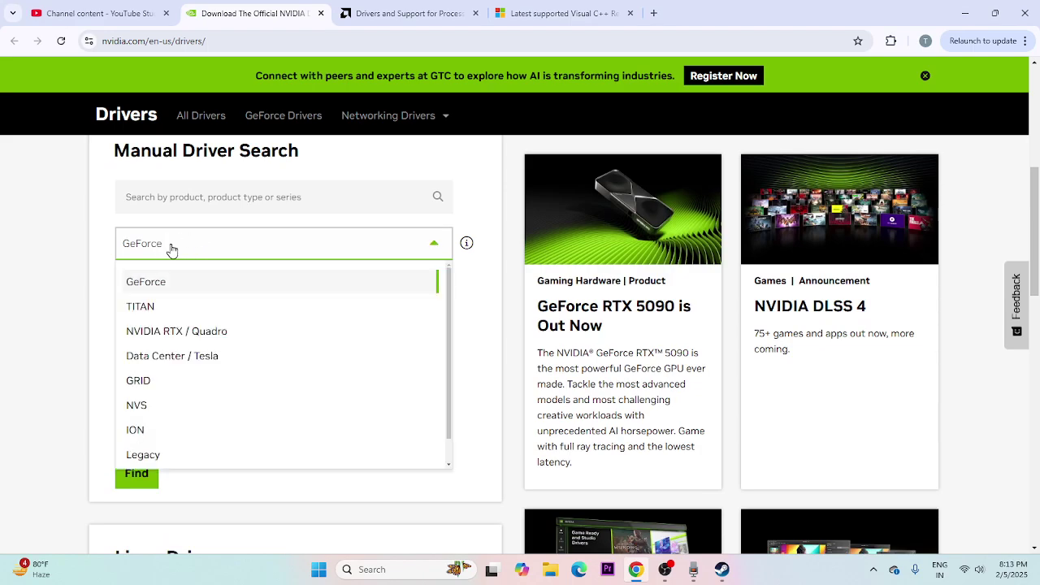
{"action": "left_click", "coordinate": [172, 250]}
{"action": "left_click", "coordinate": [221, 296]}
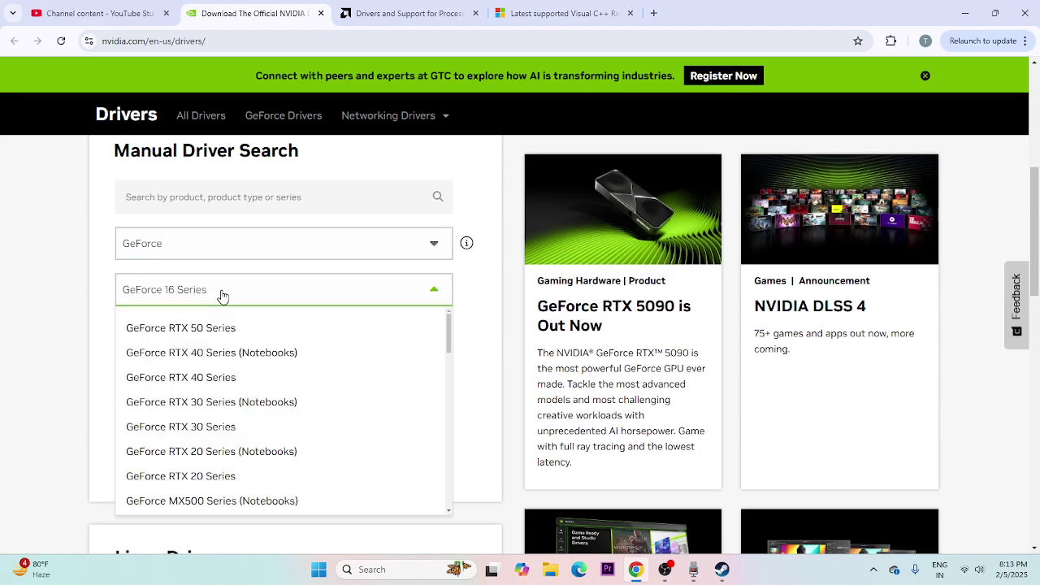
{"action": "left_click", "coordinate": [223, 296]}
{"action": "left_click", "coordinate": [223, 338]}
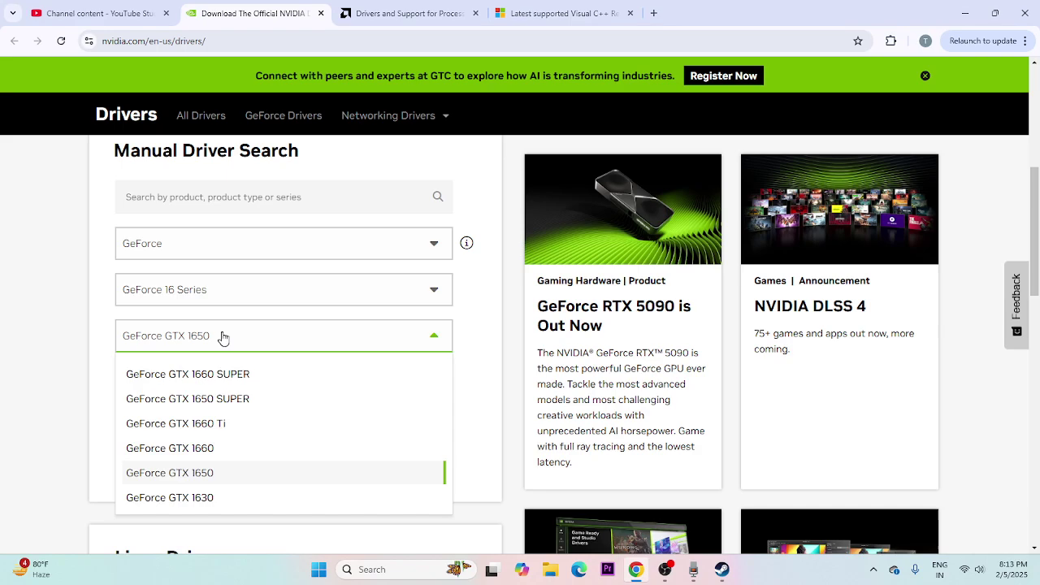
{"action": "left_click", "coordinate": [223, 338]}
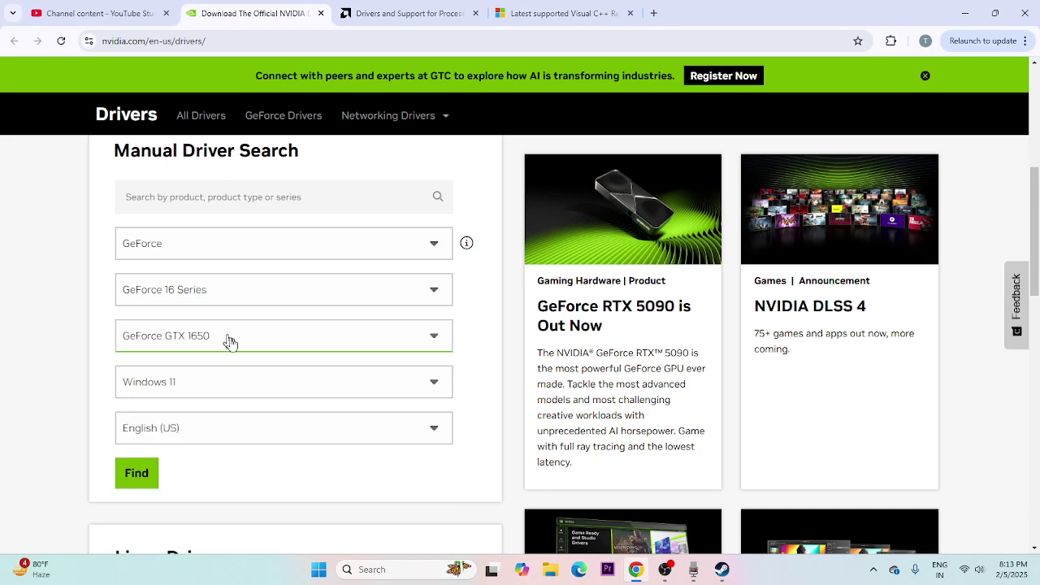
{"action": "left_click", "coordinate": [142, 475]}
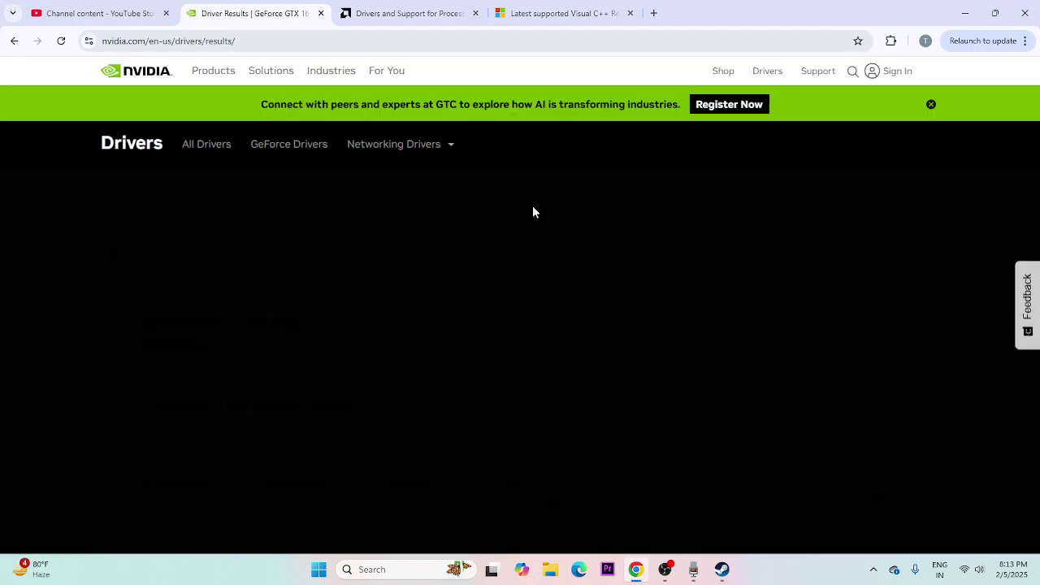
{"action": "scroll", "coordinate": [378, 225], "scroll_direction": "down", "scroll_amount": 3}
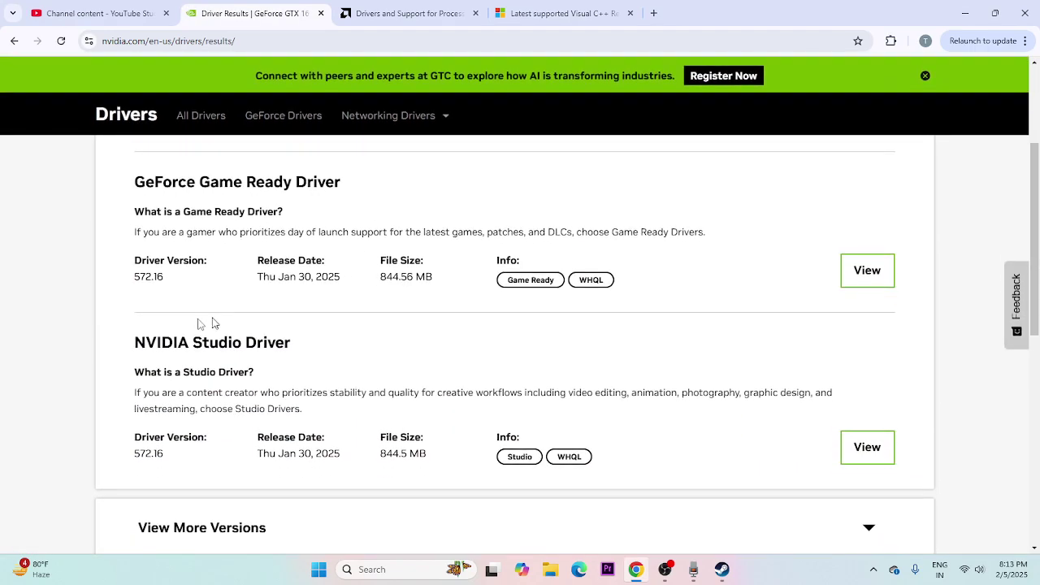
{"action": "left_click_drag", "start_coordinate": [135, 277], "coordinate": [168, 283]}
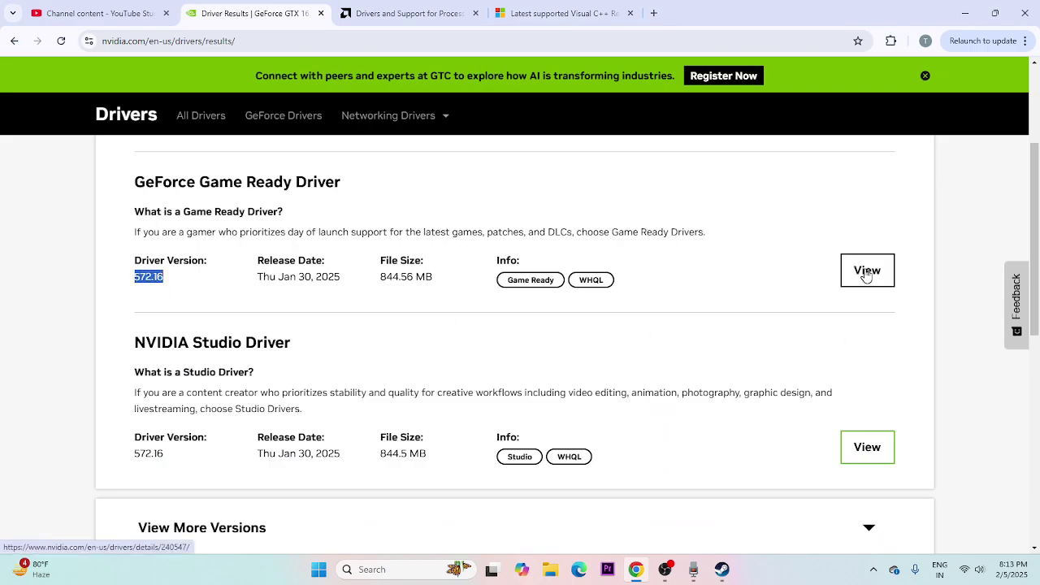
Step: On AMD's drivers page, look up drivers for Graphics, Radeon RX, Radeon RX 5000 Series, AMD Radeon RX 5700
{"action": "left_click", "coordinate": [419, 14]}
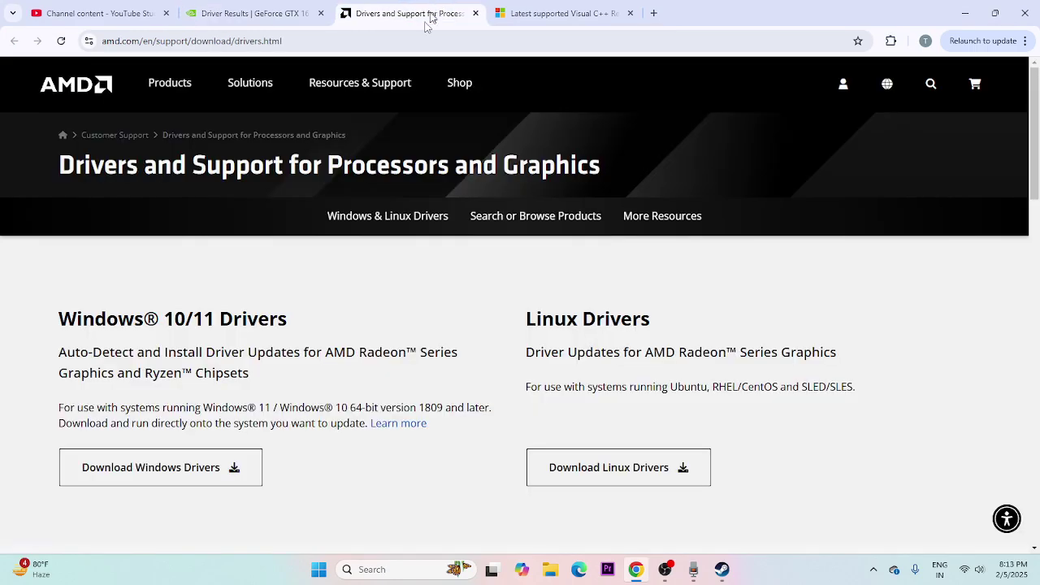
{"action": "scroll", "coordinate": [252, 275], "scroll_direction": "down", "scroll_amount": 2}
{"action": "scroll", "coordinate": [252, 275], "scroll_direction": "down", "scroll_amount": 5}
{"action": "left_click", "coordinate": [126, 237]}
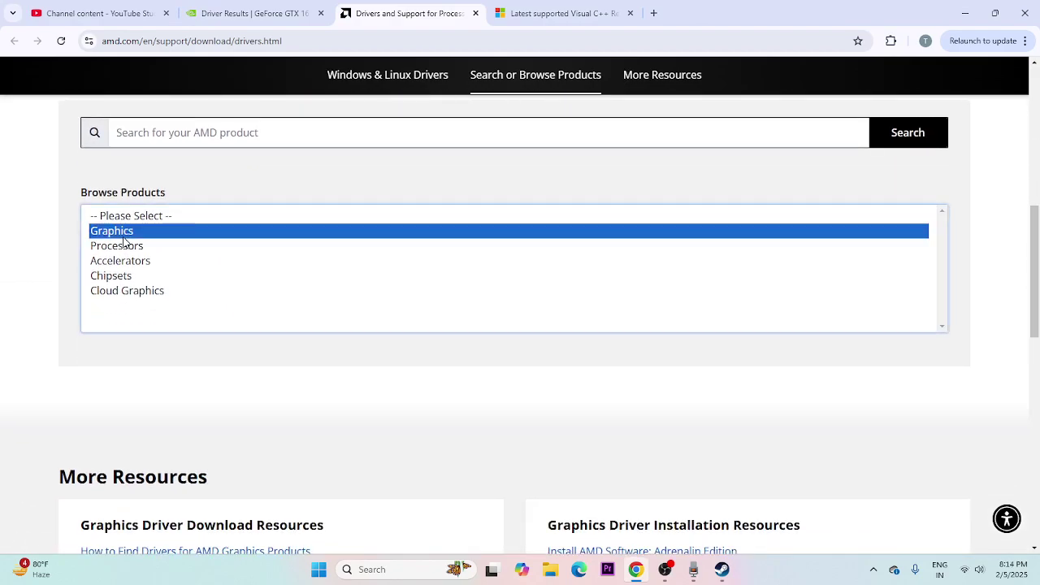
{"action": "left_click", "coordinate": [116, 292]}
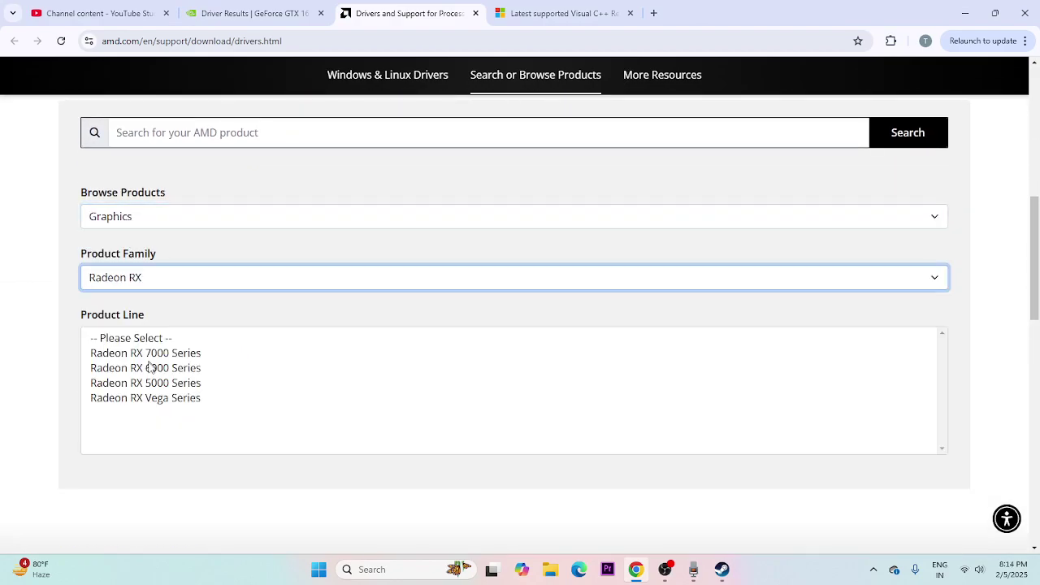
{"action": "left_click", "coordinate": [146, 383]}
{"action": "scroll", "coordinate": [204, 288], "scroll_direction": "down", "scroll_amount": 2}
{"action": "left_click", "coordinate": [188, 312]}
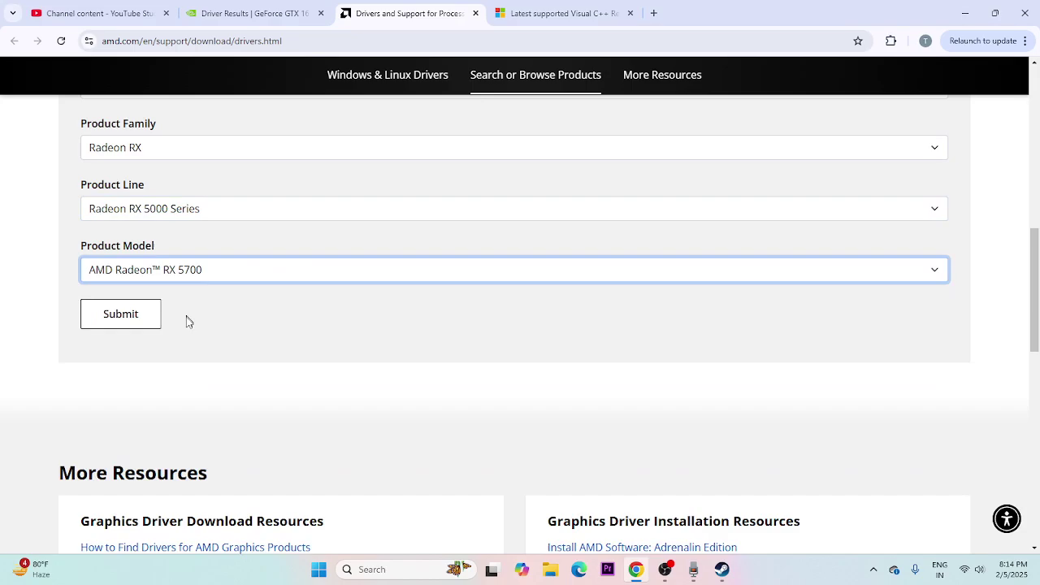
{"action": "left_click", "coordinate": [120, 324]}
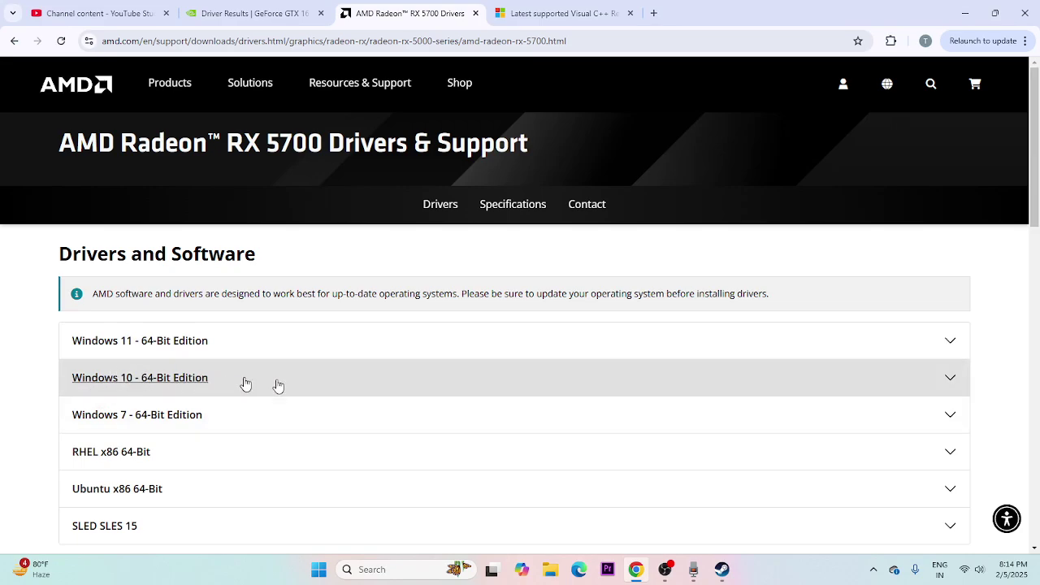
Step: Examine the X86 and X64 download links on Microsoft's latest supported Visual C++ Redistributable page
{"action": "left_click", "coordinate": [540, 13]}
{"action": "left_click_drag", "start_coordinate": [603, 222], "coordinate": [298, 188]}
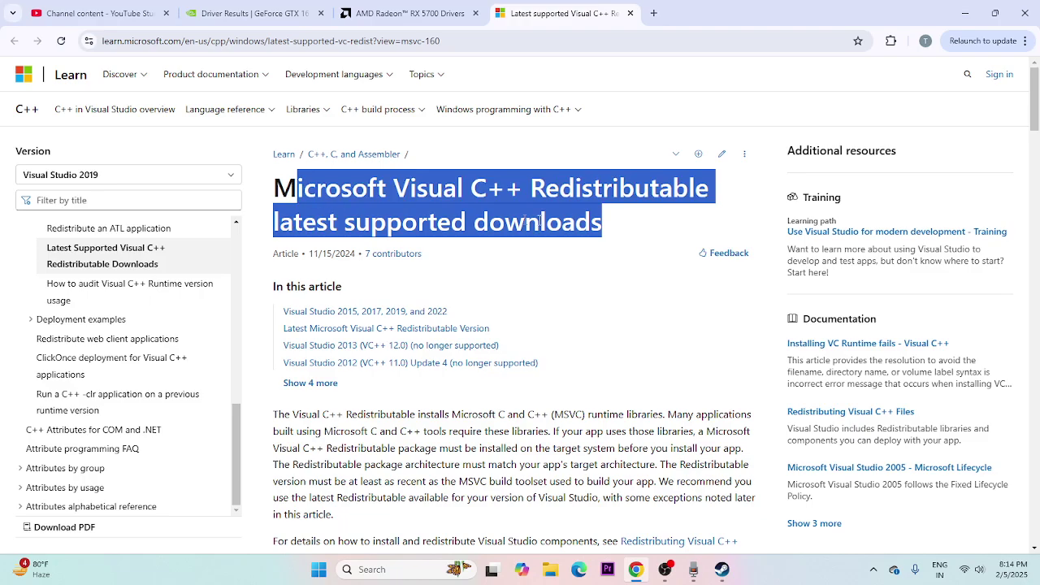
{"action": "left_click", "coordinate": [610, 225]}
{"action": "scroll", "coordinate": [492, 188], "scroll_direction": "down", "scroll_amount": 6}
{"action": "scroll", "coordinate": [487, 195], "scroll_direction": "down", "scroll_amount": 4}
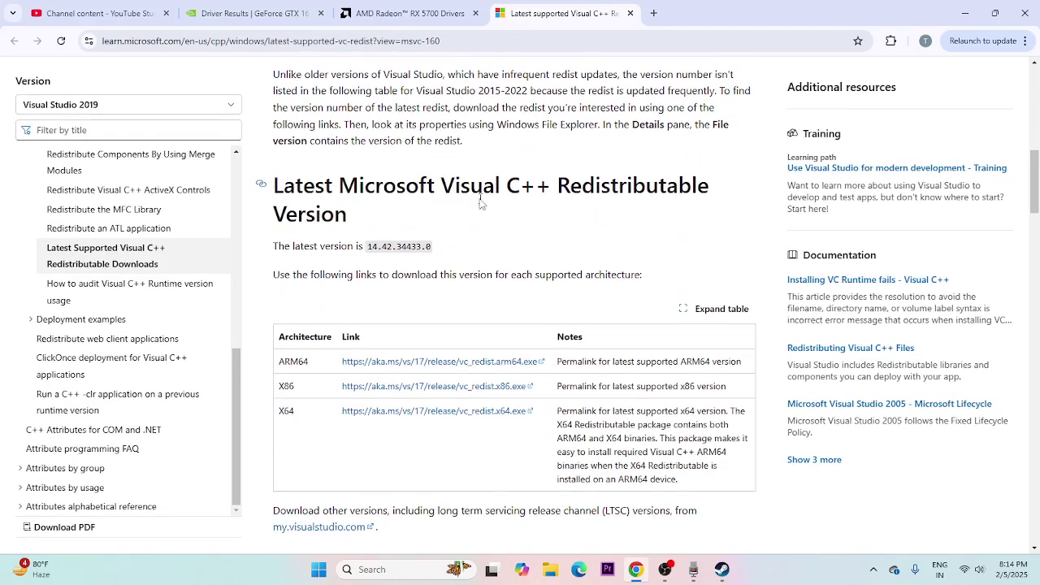
{"action": "left_click_drag", "start_coordinate": [282, 286], "coordinate": [295, 261]}
{"action": "left_click", "coordinate": [304, 286]}
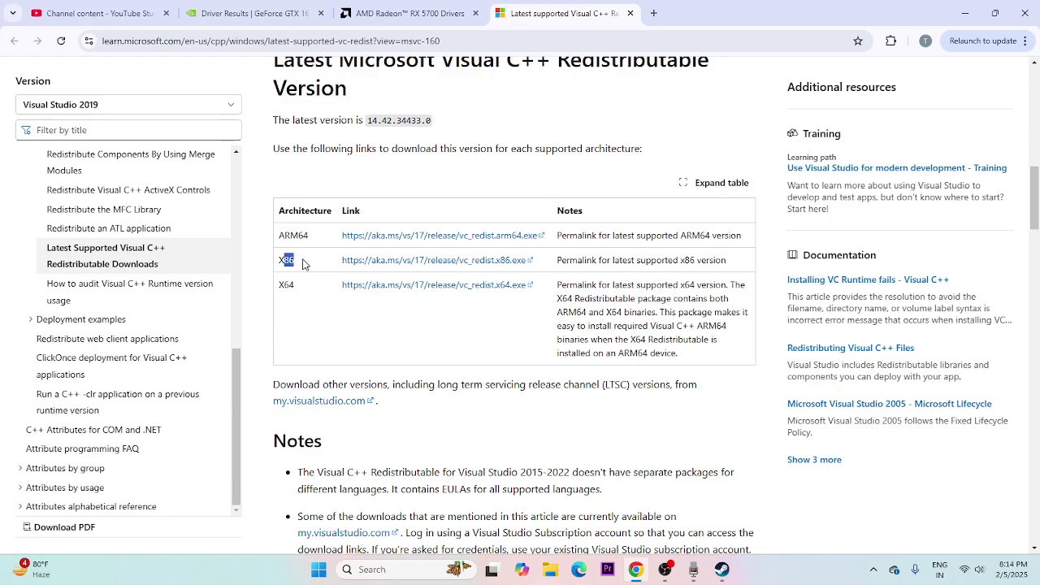
{"action": "left_click", "coordinate": [357, 329]}
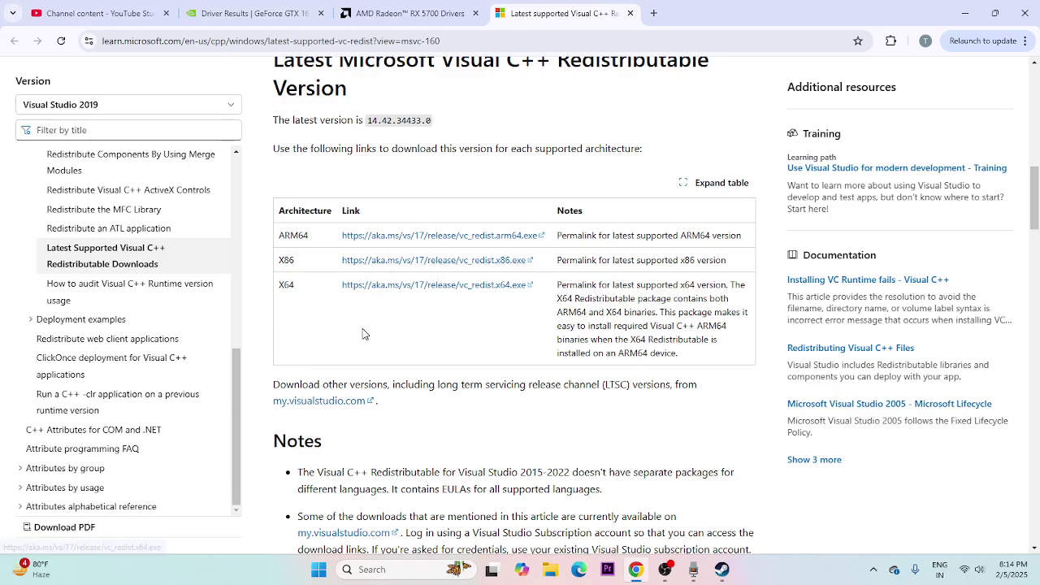
Step: Return to Steam, verify the integrity of Titanfall 2's installed files, and close the game's properties
{"action": "left_click", "coordinate": [160, 6]}
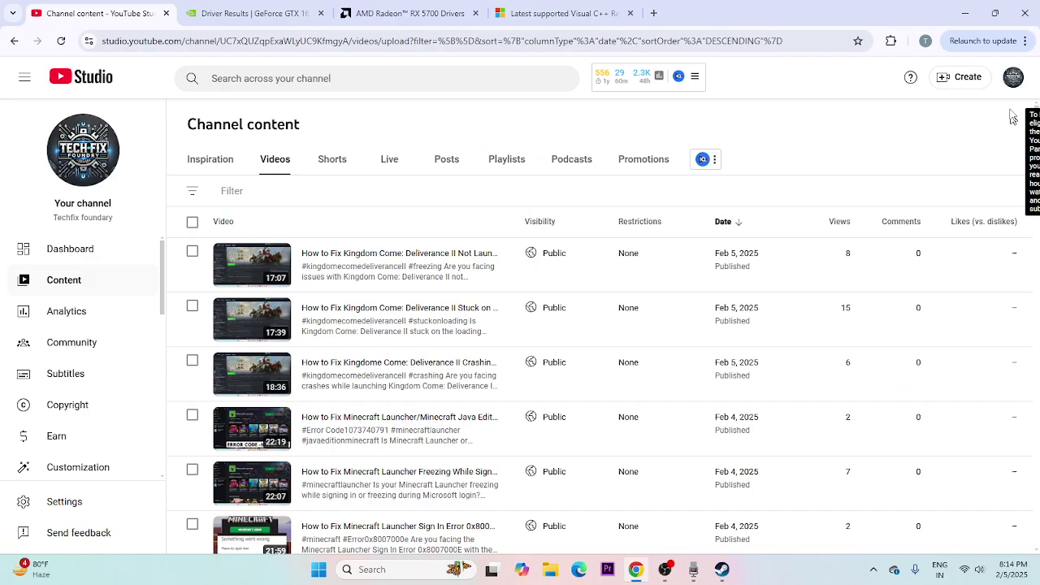
{"action": "left_click", "coordinate": [964, 13]}
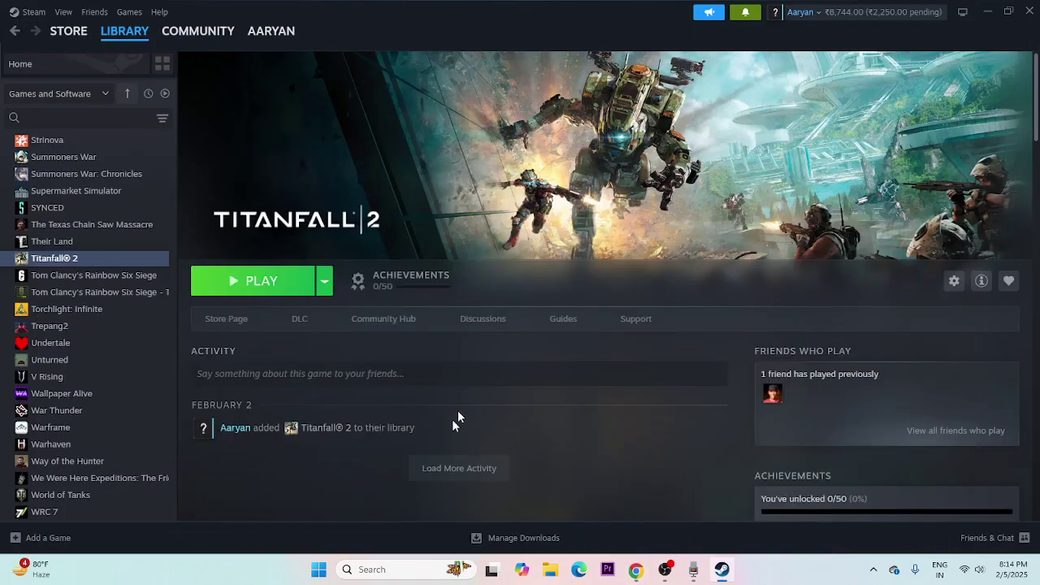
{"action": "right_click", "coordinate": [78, 258]}
{"action": "left_click", "coordinate": [114, 357]}
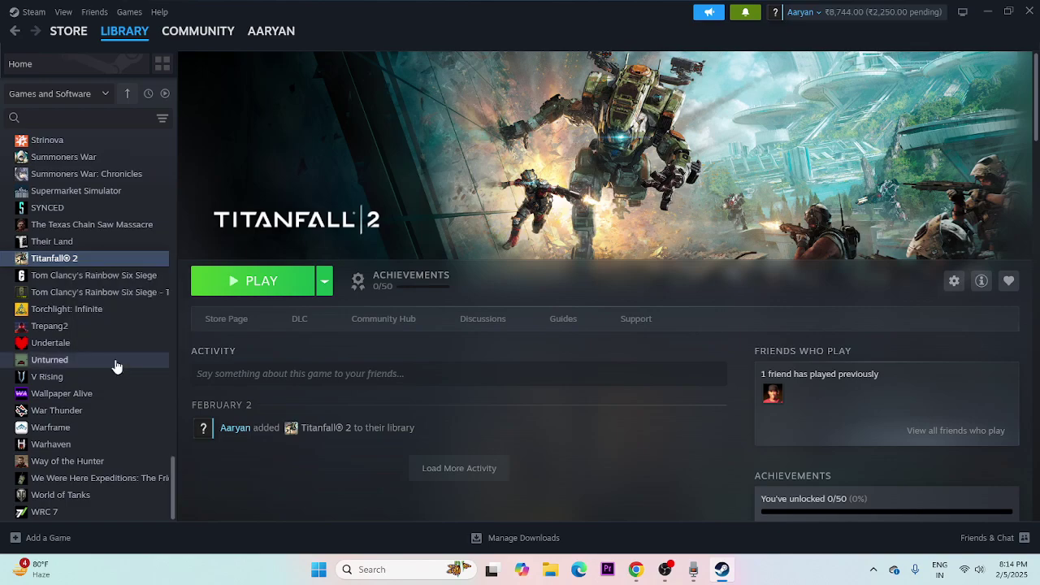
{"action": "left_click", "coordinate": [303, 195]}
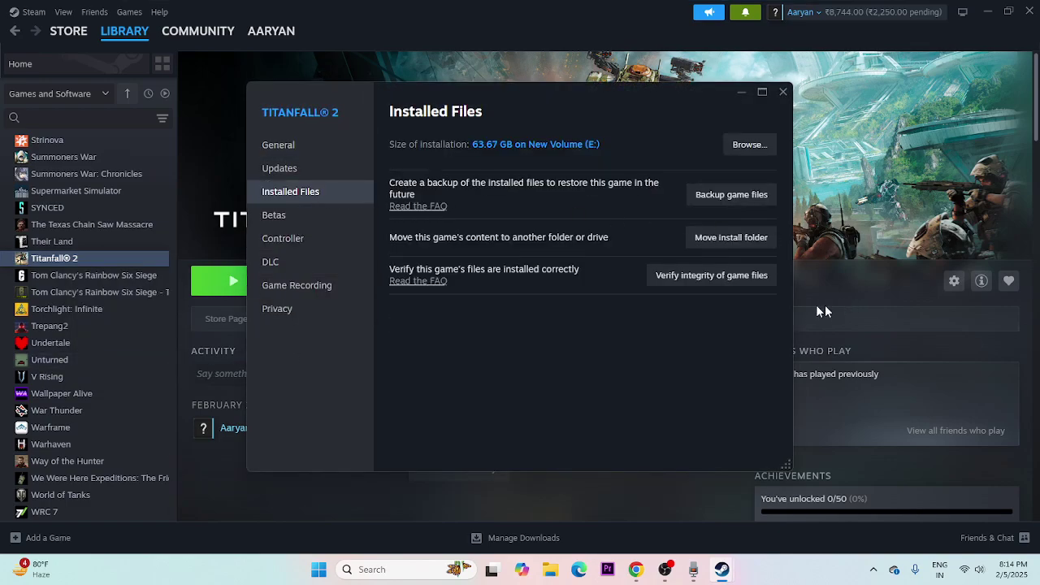
{"action": "left_click", "coordinate": [724, 277]}
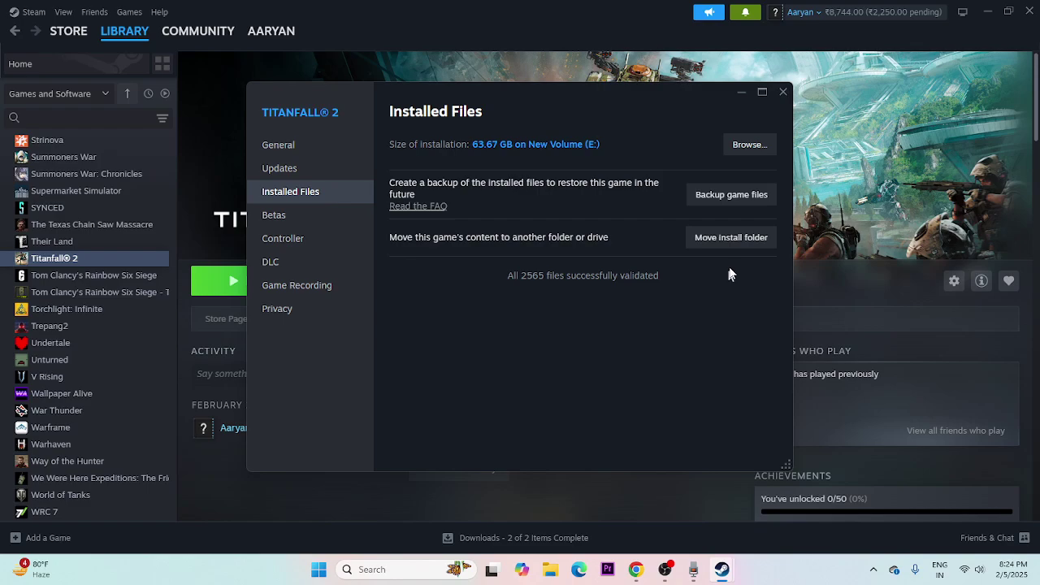
{"action": "left_click", "coordinate": [783, 93]}
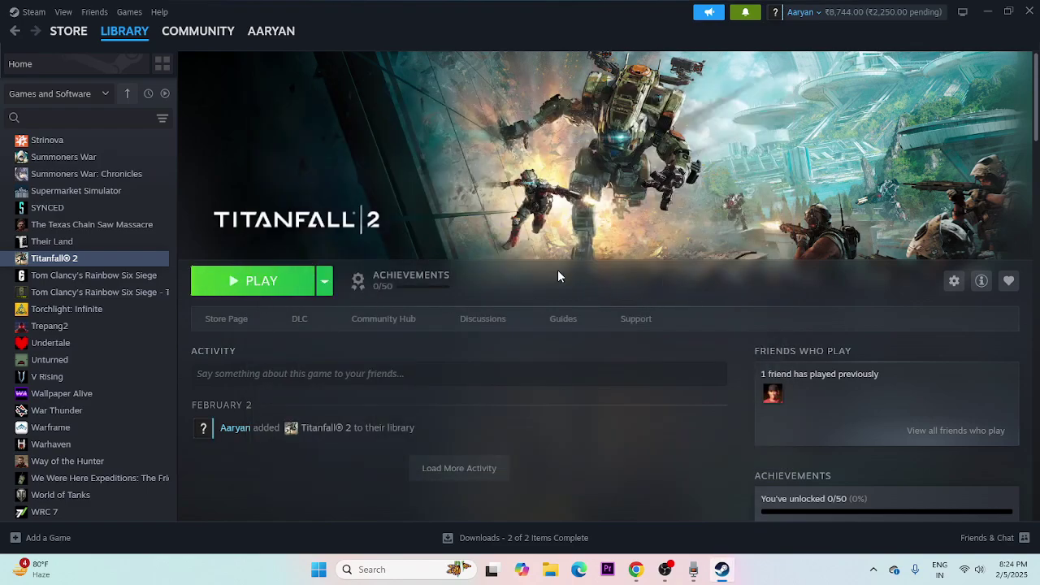
Step: Locate the Uninstall option among Titanfall 2's management options in the library, and leave it without uninstalling the game
{"action": "right_click", "coordinate": [58, 264]}
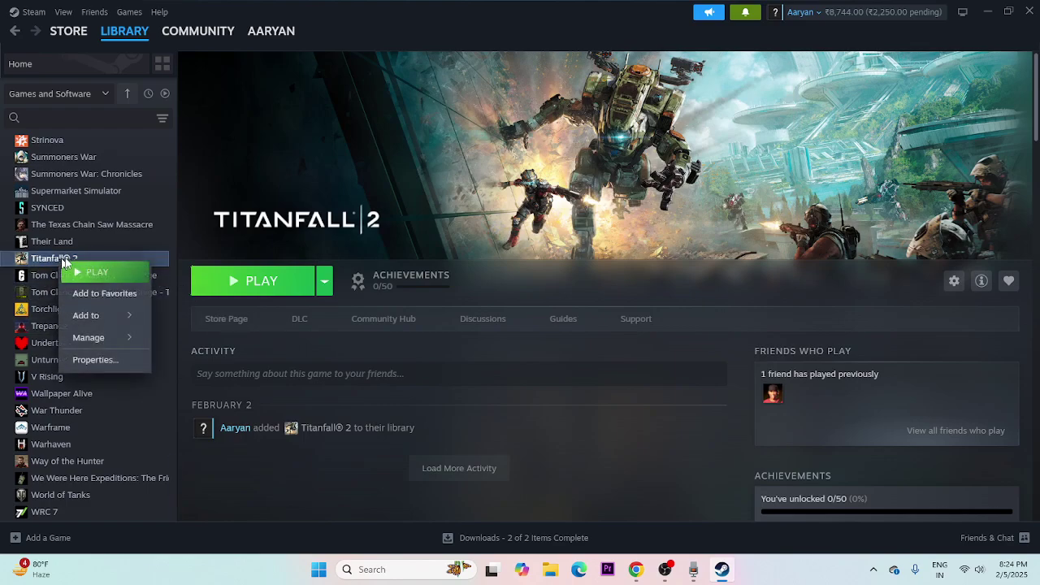
{"action": "mouse_move", "coordinate": [91, 337]}
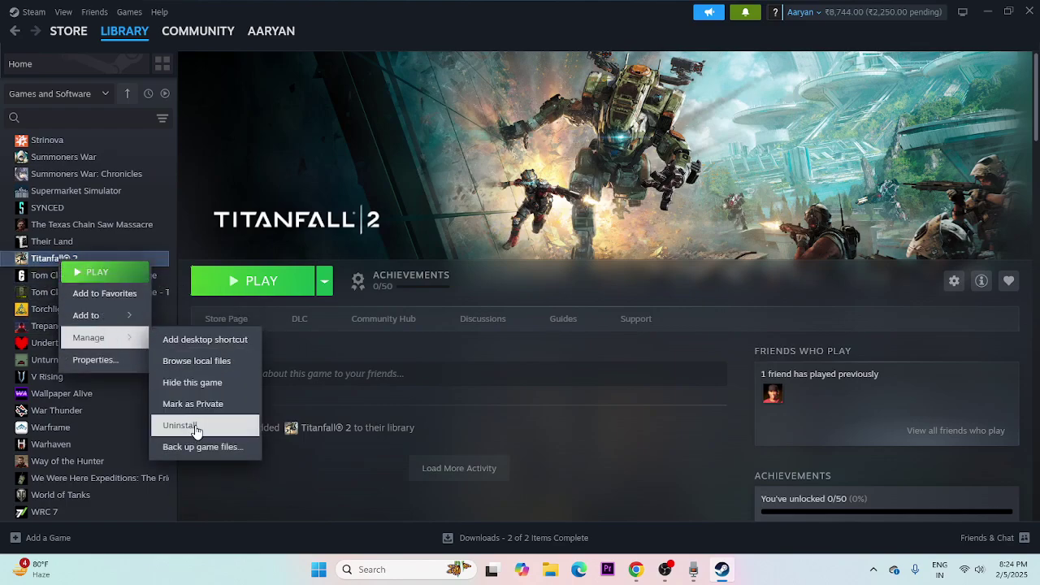
{"action": "left_click", "coordinate": [620, 284]}
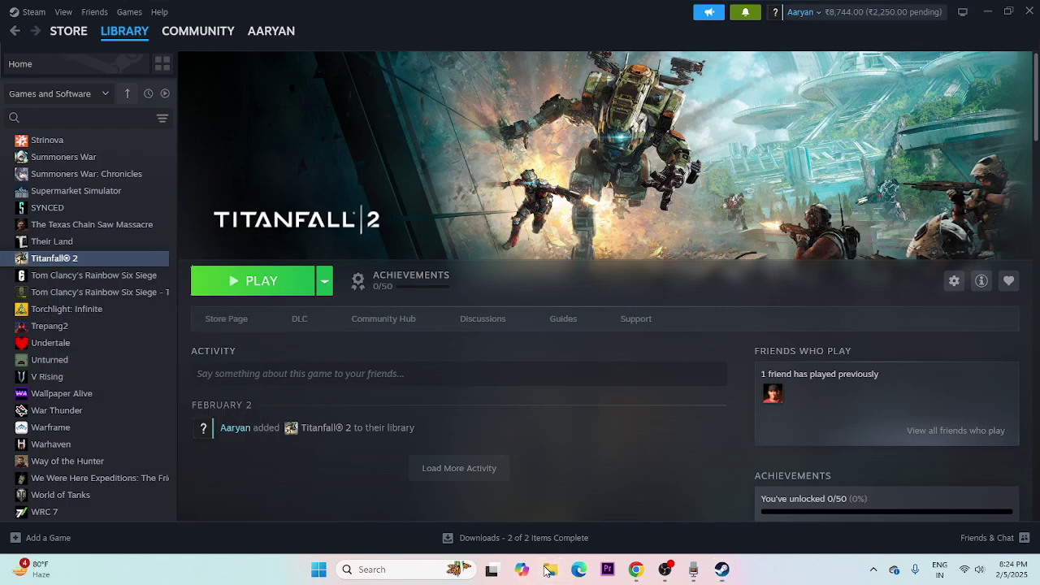
Step: Switch to File Explorer, examine the free space on the drives under This PC, and close the window
{"action": "left_click", "coordinate": [547, 572]}
{"action": "left_click", "coordinate": [74, 394]}
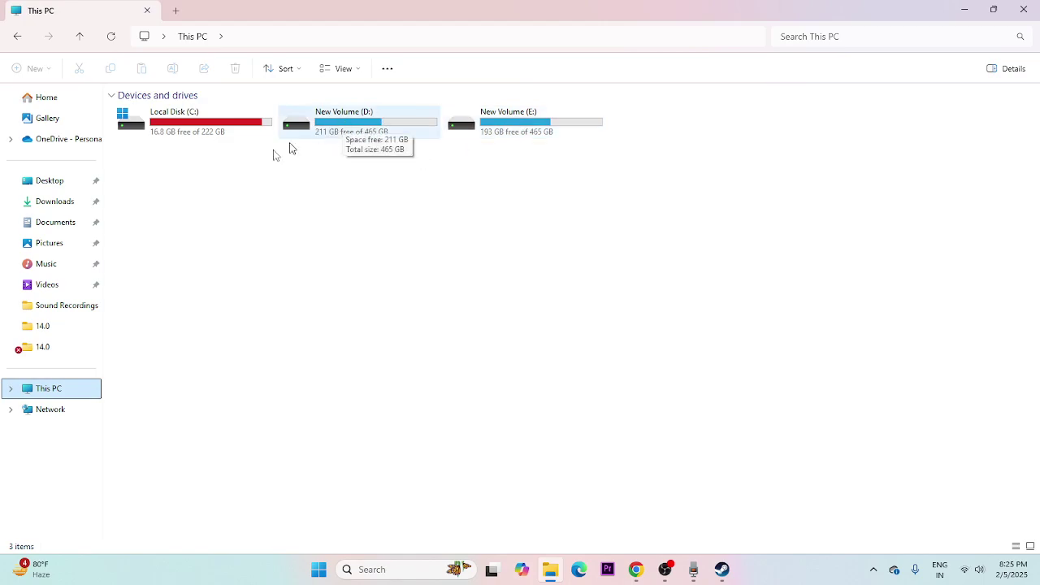
{"action": "left_click", "coordinate": [520, 266]}
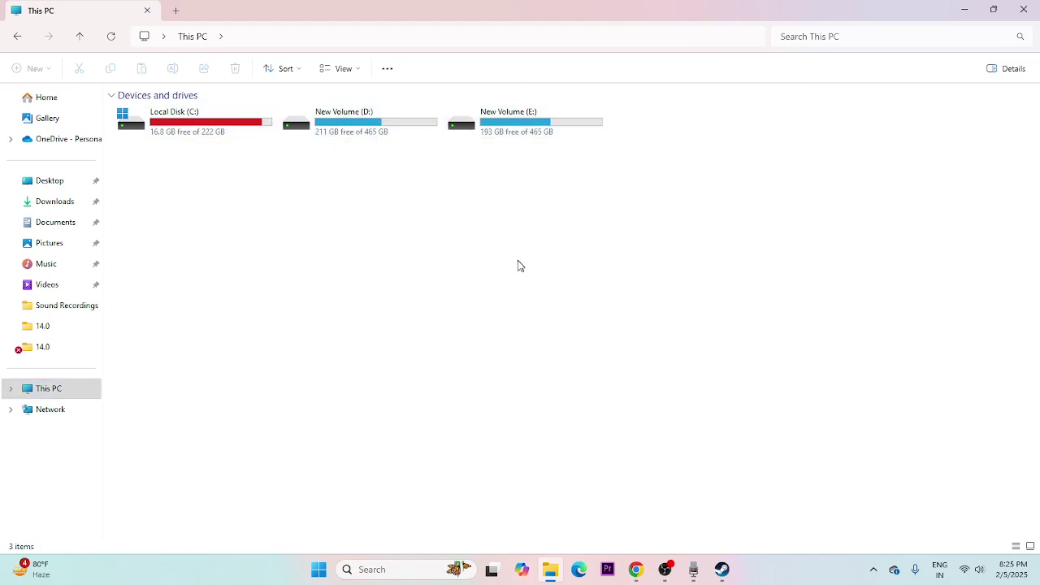
{"action": "left_click", "coordinate": [1023, 10]}
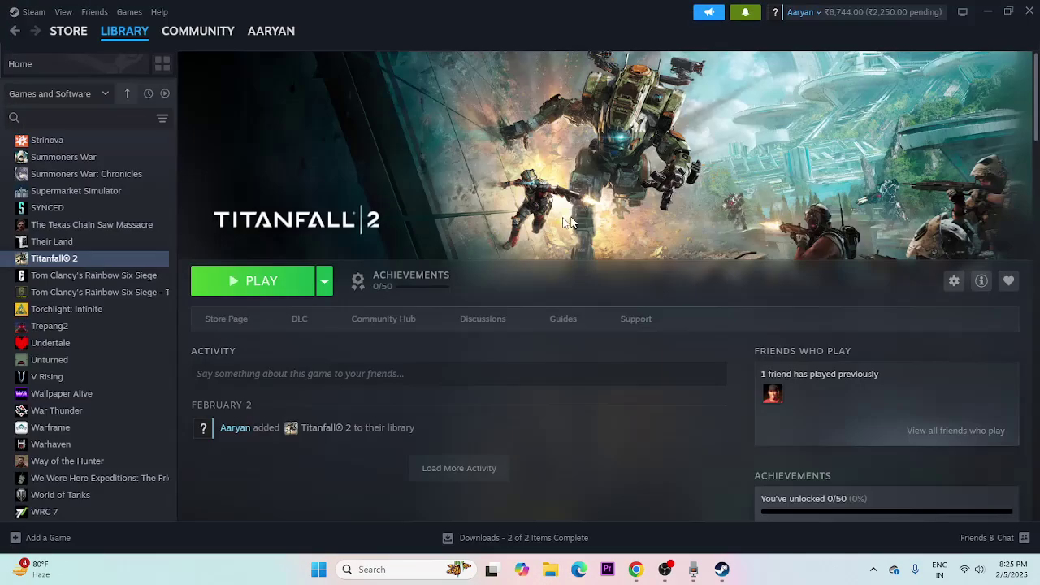